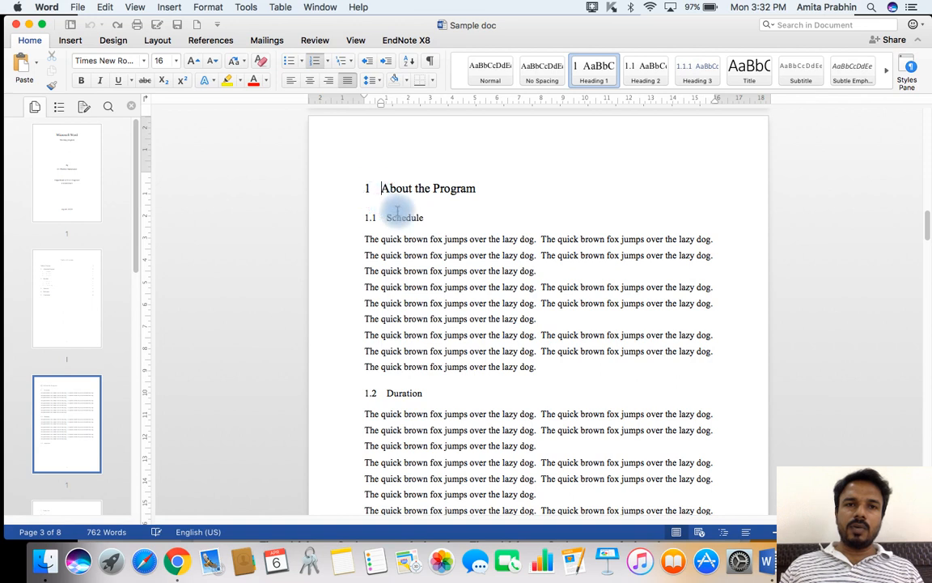
Define a new list style whose level 1 number format reads "Chapter 1:".
{"action": "left_click", "coordinate": [350, 62]}
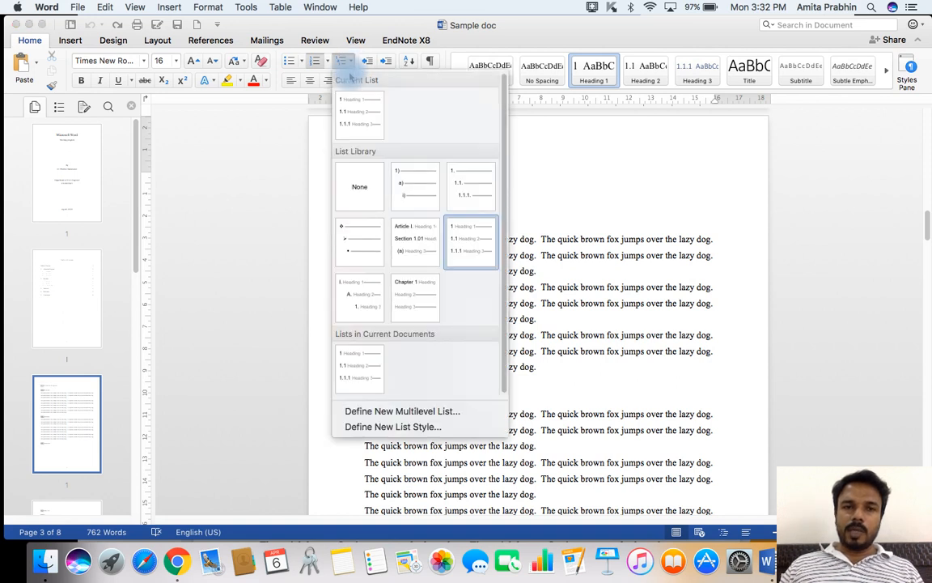
{"action": "left_click", "coordinate": [405, 427]}
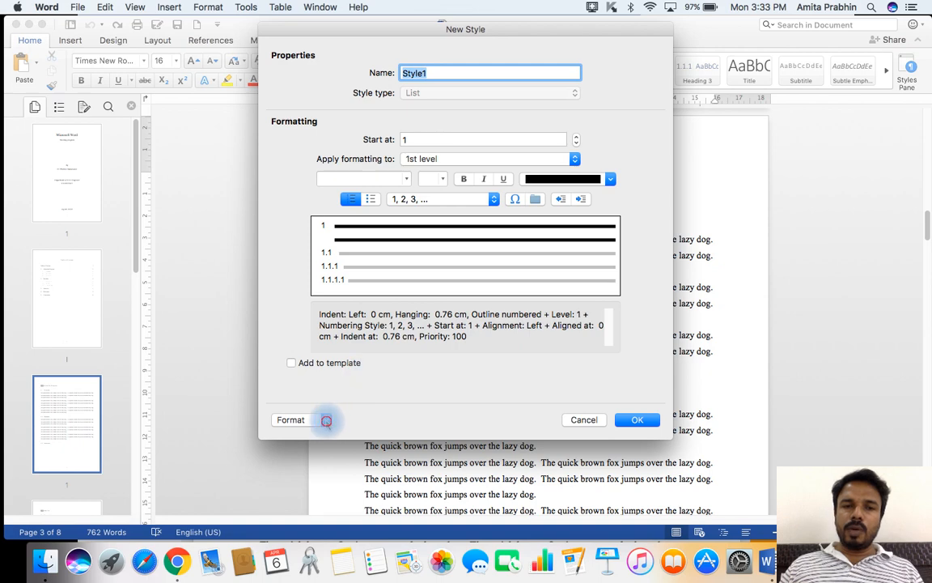
{"action": "left_click", "coordinate": [326, 421]}
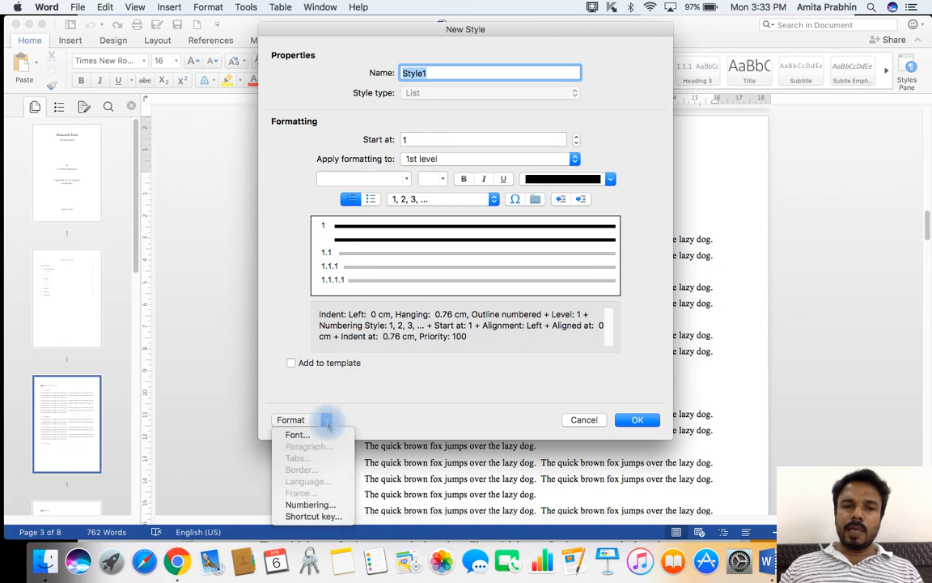
{"action": "left_click", "coordinate": [322, 505]}
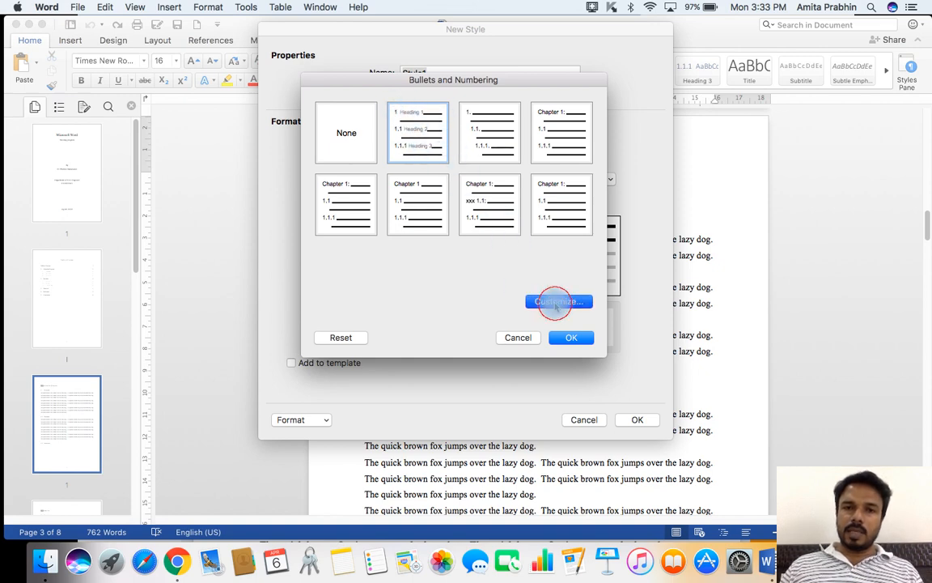
{"action": "left_click", "coordinate": [557, 302]}
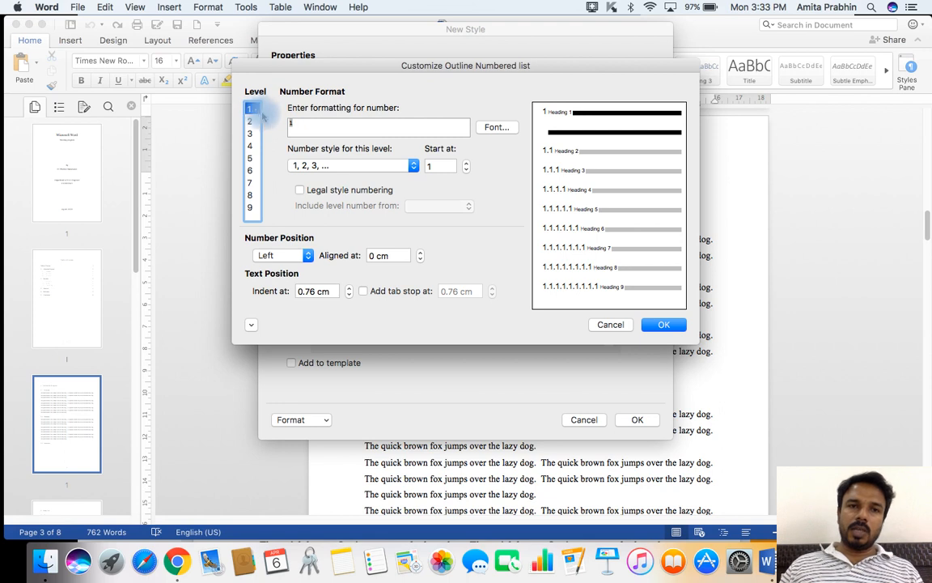
{"action": "left_click", "coordinate": [290, 125]}
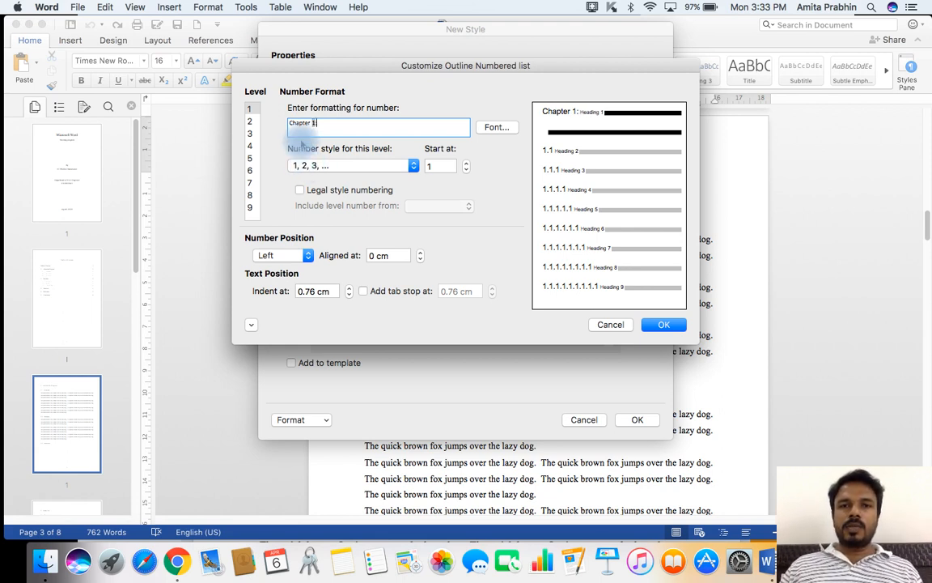
{"action": "left_click", "coordinate": [357, 127]}
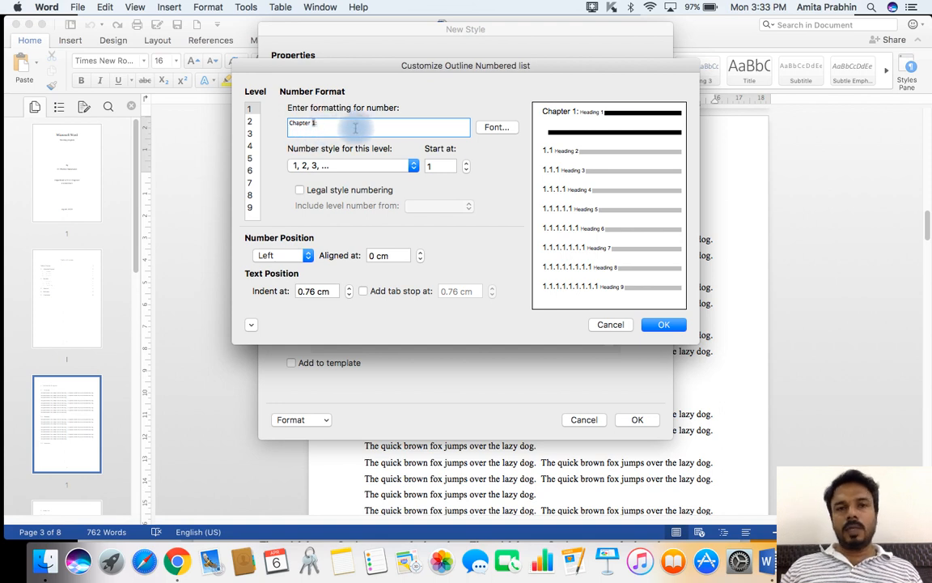
{"action": "left_click", "coordinate": [662, 323]}
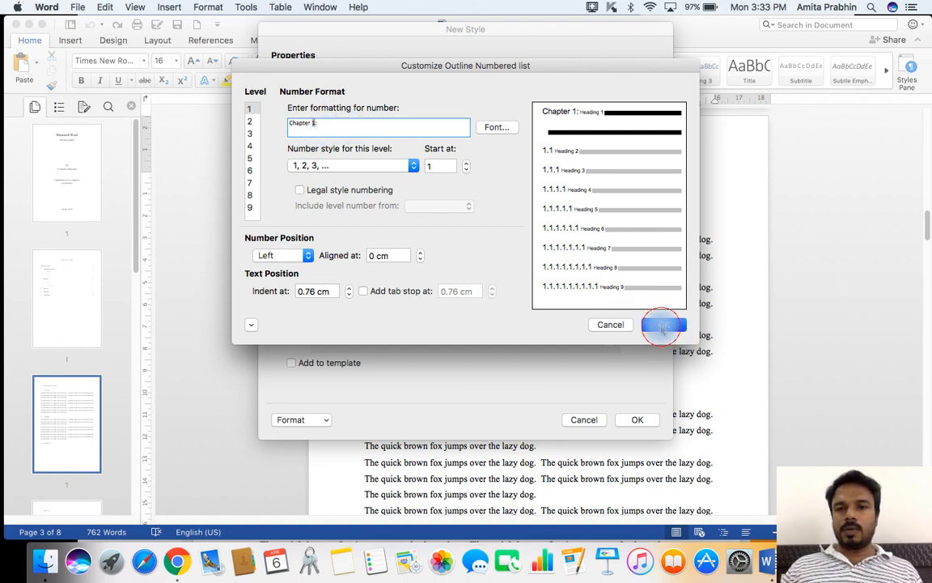
{"action": "left_click", "coordinate": [636, 420]}
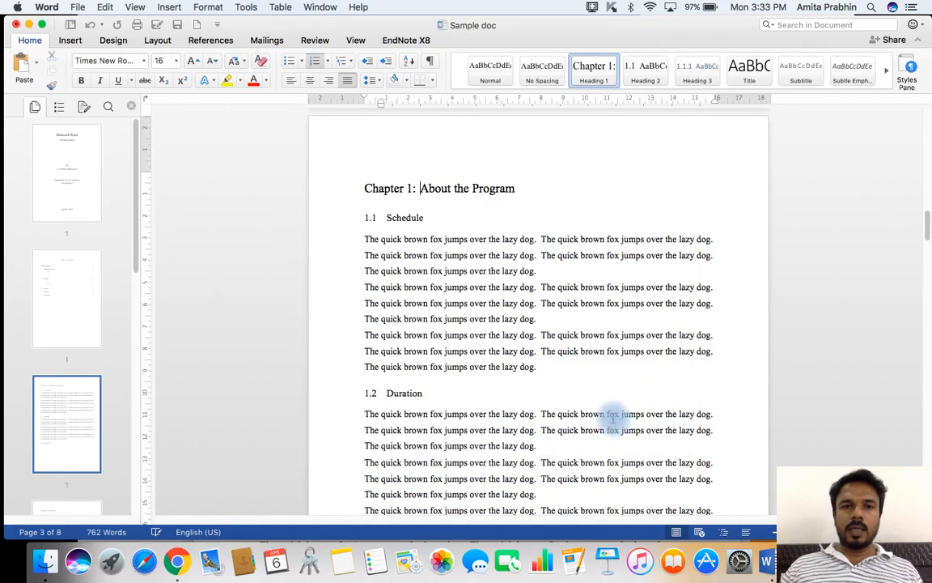
Examine the numbering of the chapter headings and subheadings throughout the document.
{"action": "left_click", "coordinate": [353, 191]}
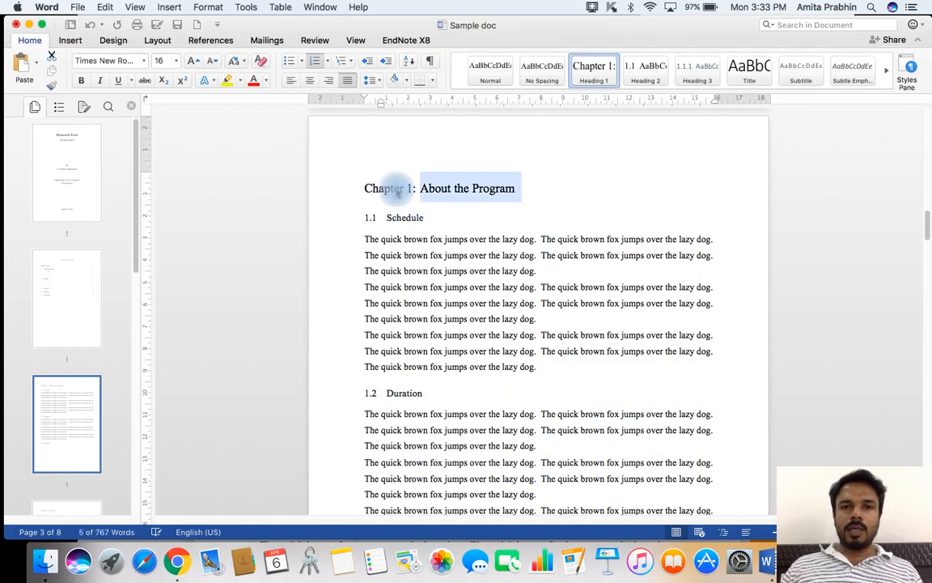
{"action": "left_click", "coordinate": [356, 188]}
{"action": "left_click", "coordinate": [551, 240]}
{"action": "scroll", "coordinate": [474, 250], "scroll_direction": "down", "scroll_amount": 10}
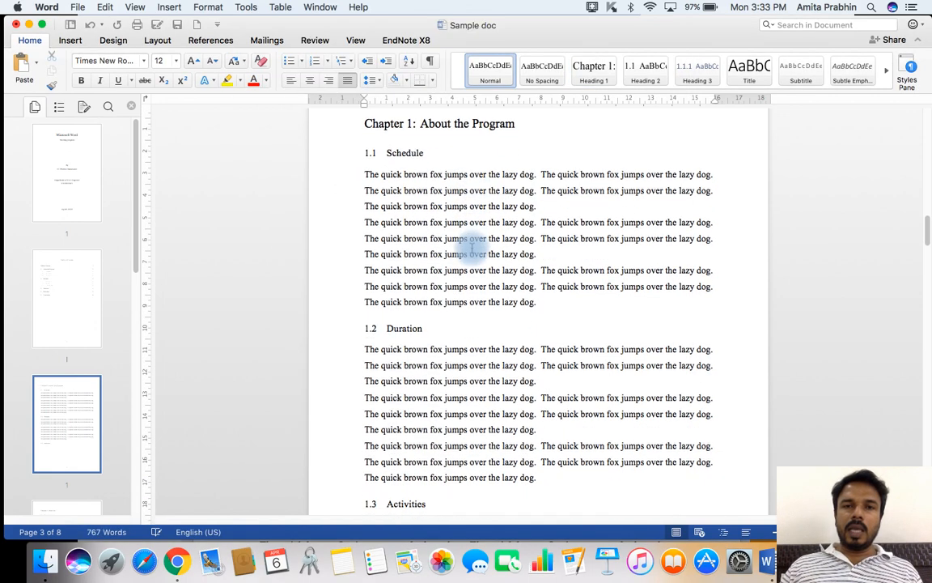
{"action": "scroll", "coordinate": [475, 250], "scroll_direction": "down", "scroll_amount": 4}
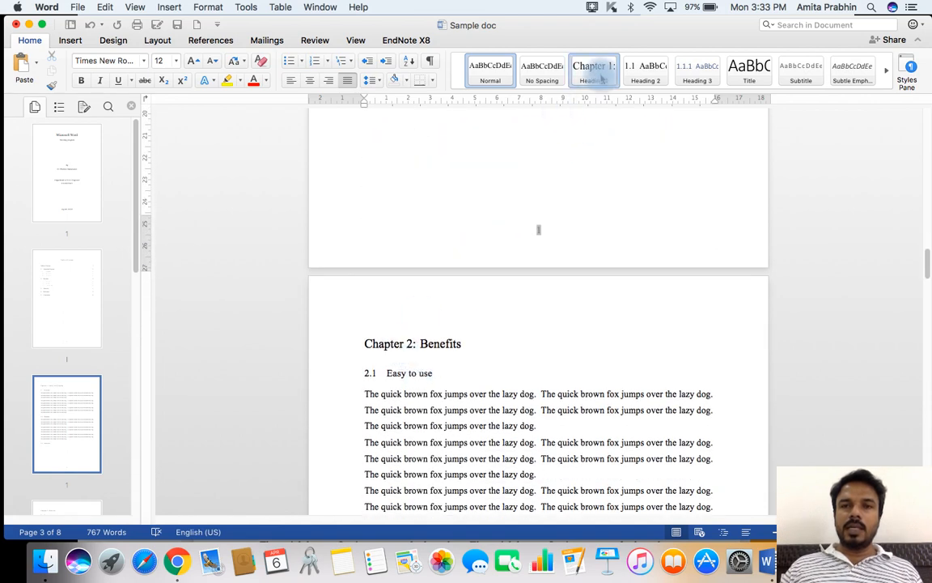
{"action": "left_click", "coordinate": [438, 346]}
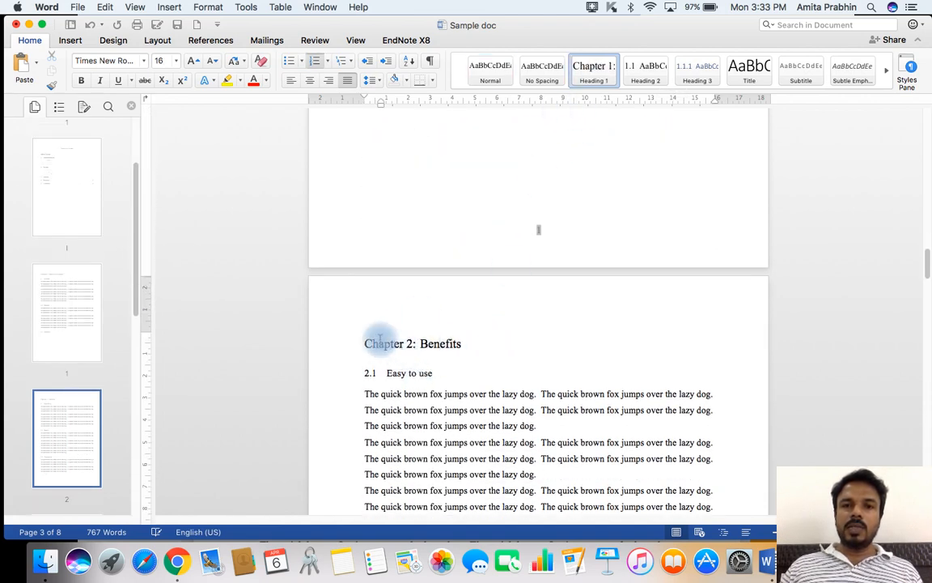
{"action": "scroll", "coordinate": [381, 336], "scroll_direction": "down", "scroll_amount": 10}
{"action": "scroll", "coordinate": [433, 334], "scroll_direction": "down", "scroll_amount": 8}
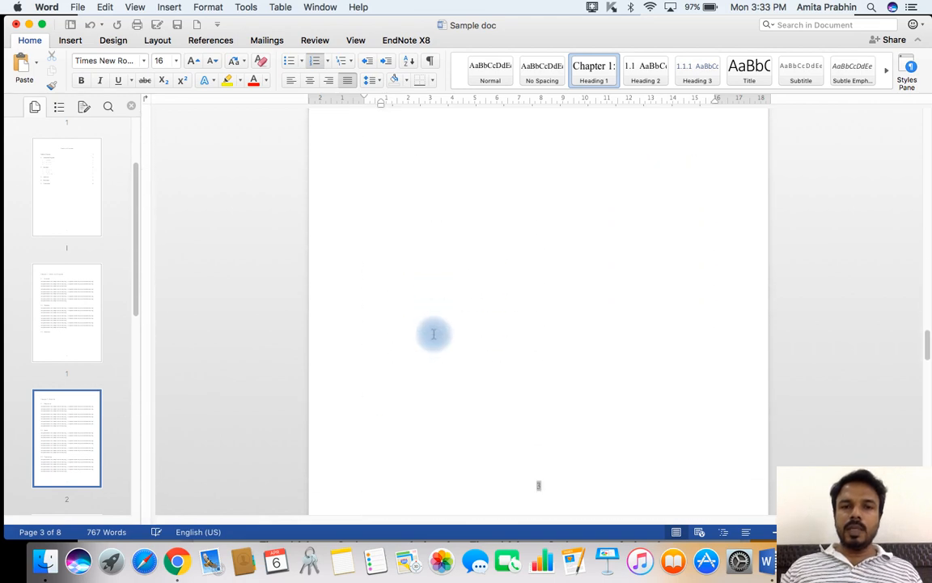
{"action": "scroll", "coordinate": [437, 393], "scroll_direction": "down", "scroll_amount": 1}
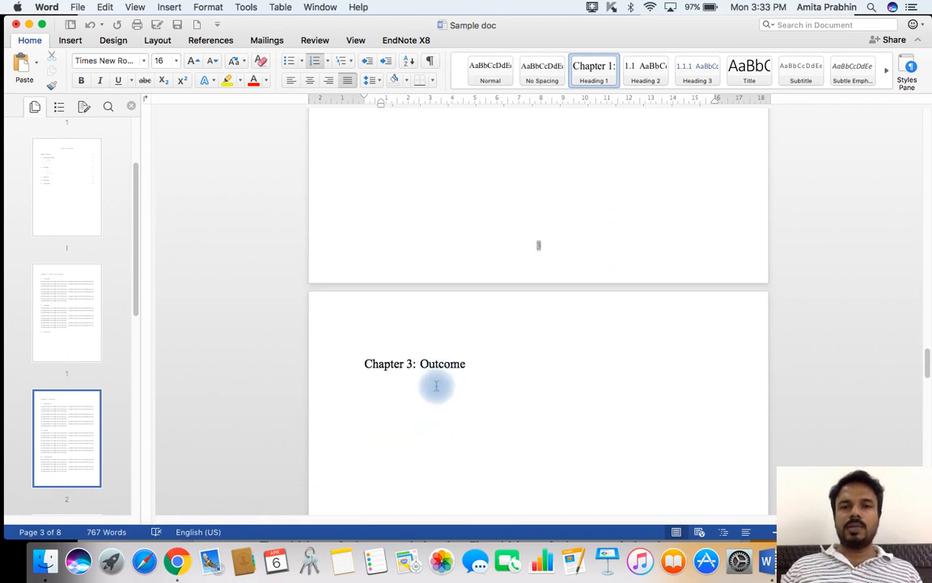
{"action": "scroll", "coordinate": [428, 372], "scroll_direction": "up", "scroll_amount": 10}
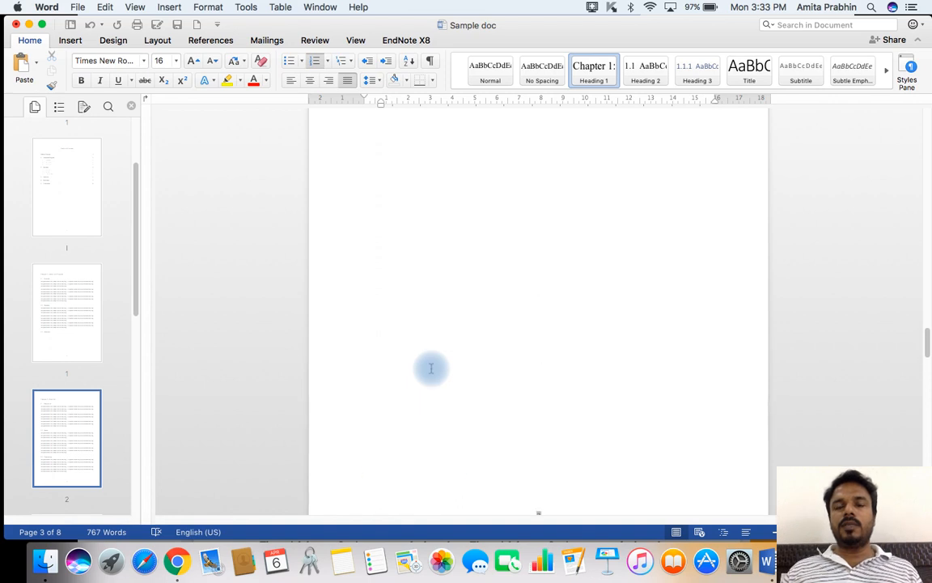
{"action": "scroll", "coordinate": [437, 397], "scroll_direction": "down", "scroll_amount": 5}
{"action": "scroll", "coordinate": [442, 406], "scroll_direction": "down", "scroll_amount": 20}
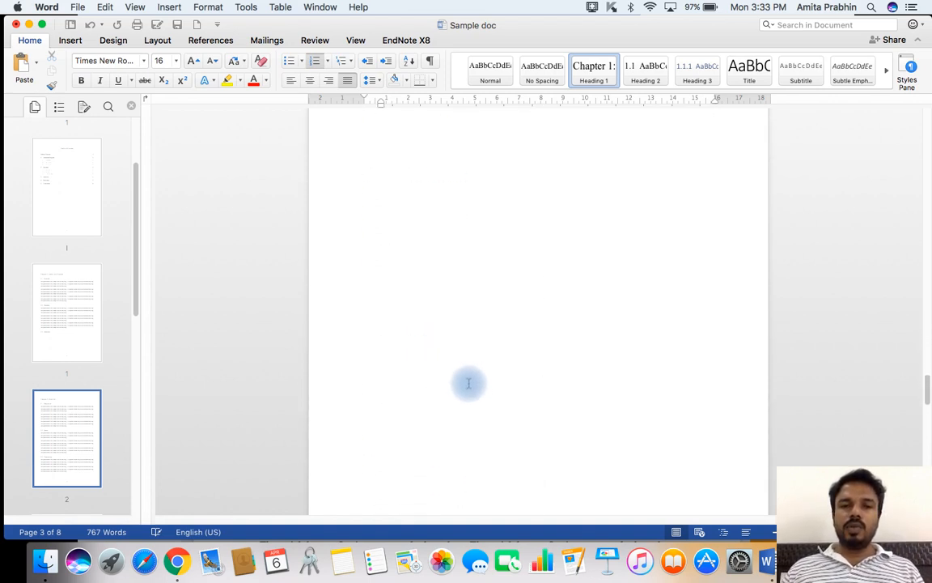
{"action": "scroll", "coordinate": [462, 372], "scroll_direction": "down", "scroll_amount": 8}
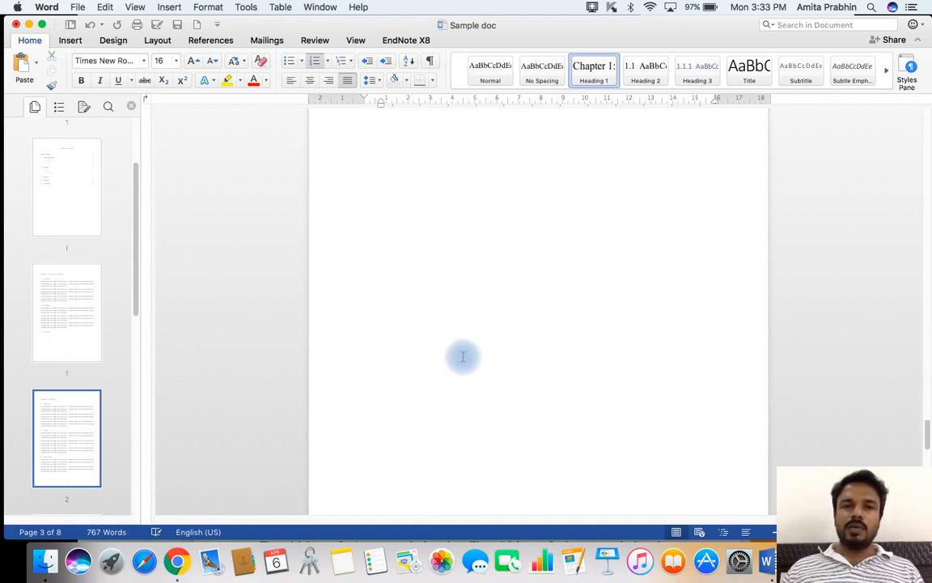
Add a line reading "Conclusion" below the Reference heading and apply the Heading 1 style to it.
{"action": "left_click", "coordinate": [499, 160]}
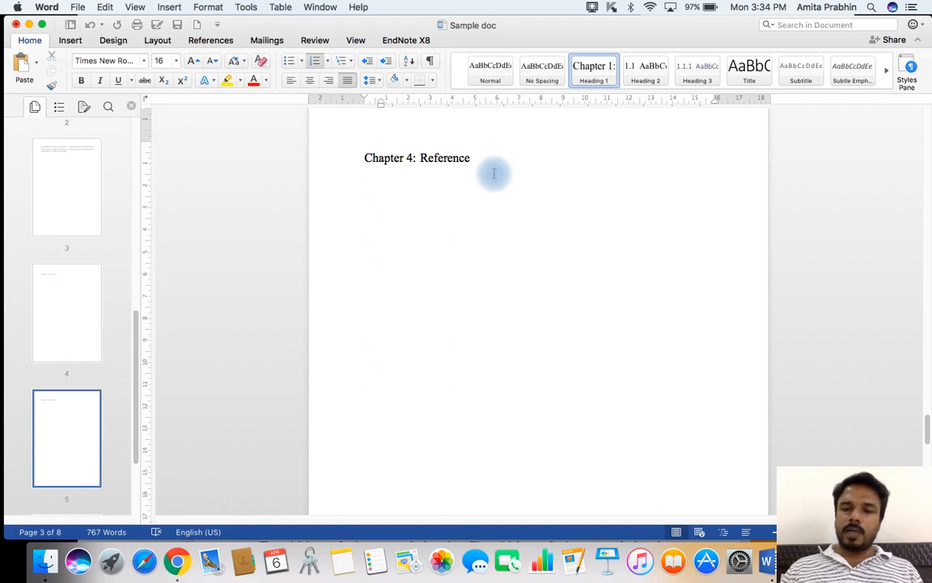
{"action": "key", "text": "Return"}
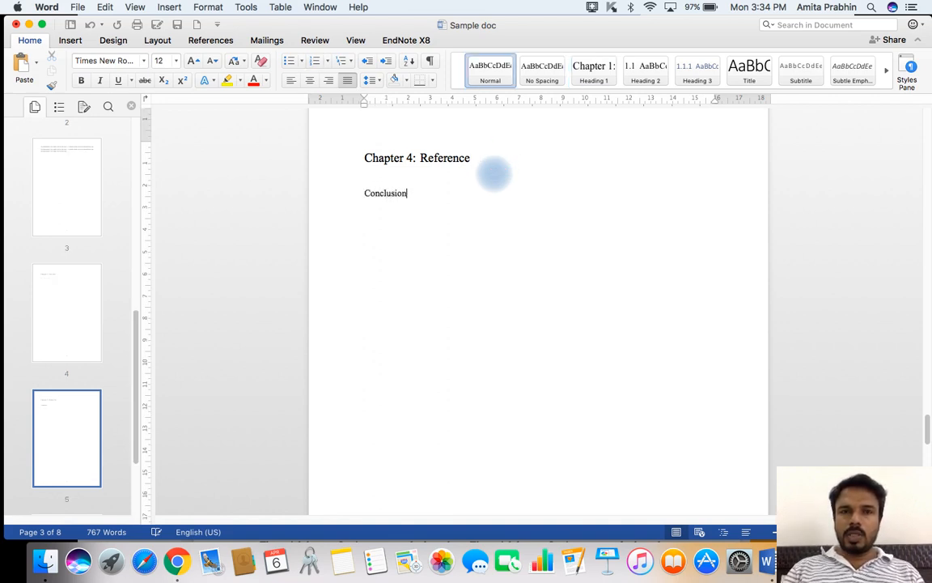
{"action": "type", "text": "Conclusion"}
{"action": "left_click_drag", "start_coordinate": [415, 194], "coordinate": [337, 194]}
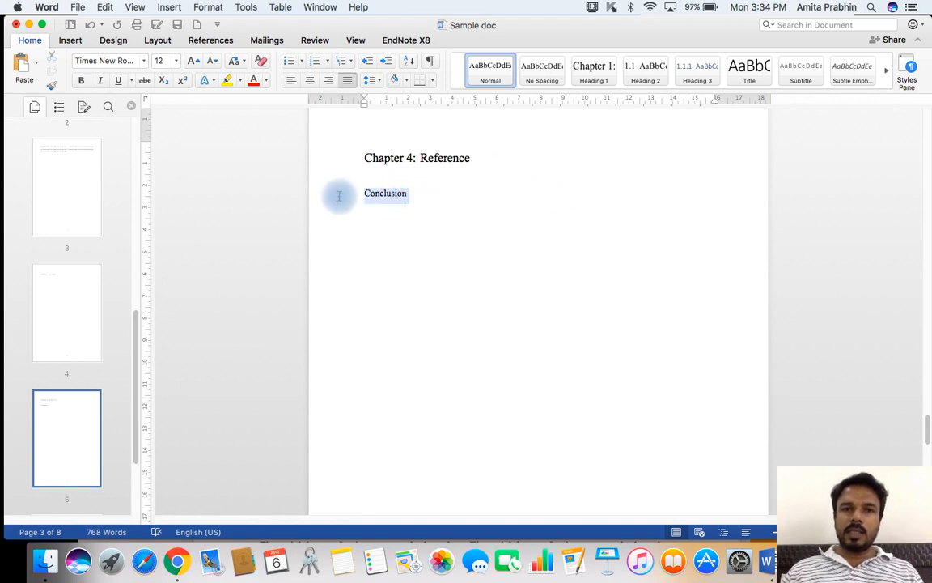
{"action": "left_click", "coordinate": [591, 77]}
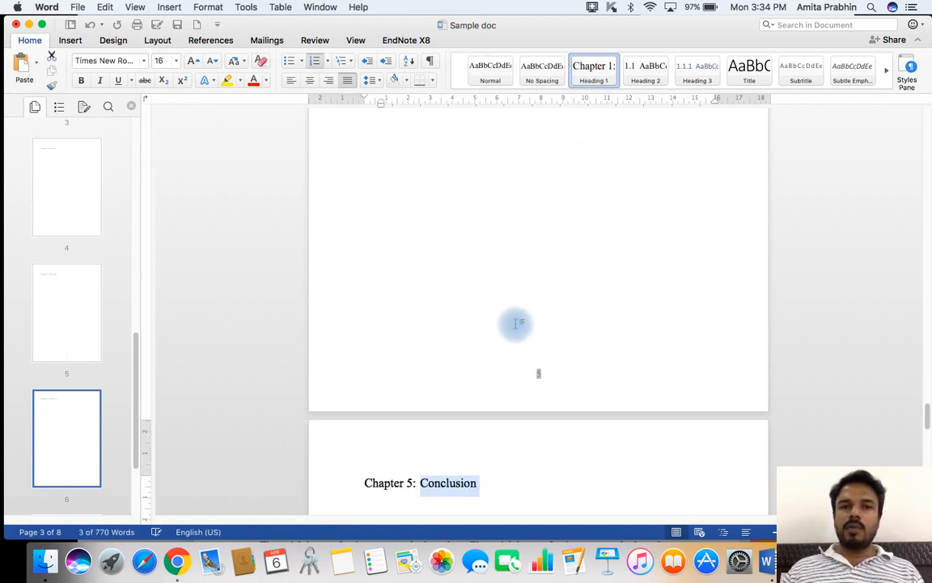
{"action": "left_click", "coordinate": [510, 424]}
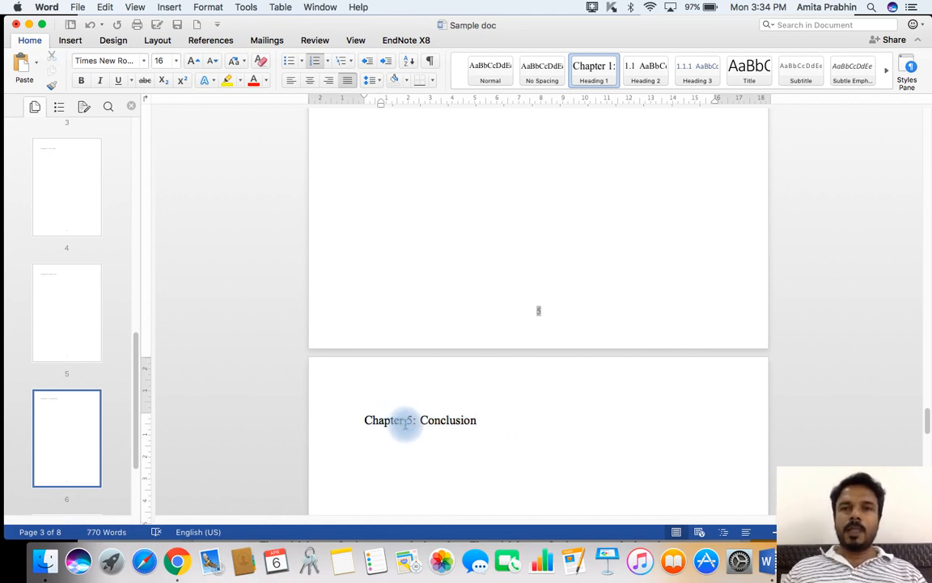
Modify the Heading 1 style to align its text to the right.
{"action": "scroll", "coordinate": [379, 190], "scroll_direction": "up", "scroll_amount": 10}
{"action": "scroll", "coordinate": [379, 193], "scroll_direction": "up", "scroll_amount": 15}
{"action": "scroll", "coordinate": [378, 191], "scroll_direction": "up", "scroll_amount": 15}
{"action": "scroll", "coordinate": [379, 191], "scroll_direction": "up", "scroll_amount": 5}
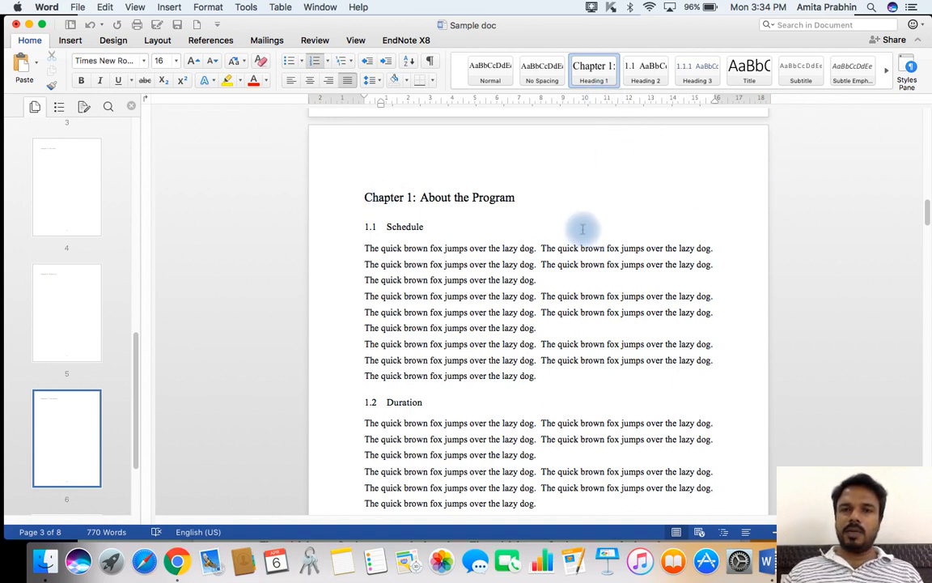
{"action": "right_click", "coordinate": [592, 75]}
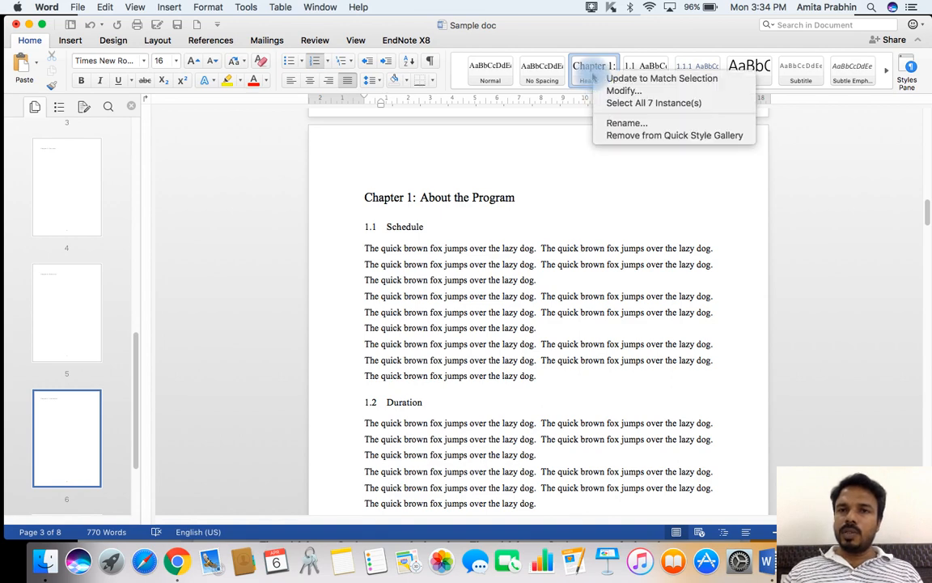
{"action": "left_click", "coordinate": [628, 92]}
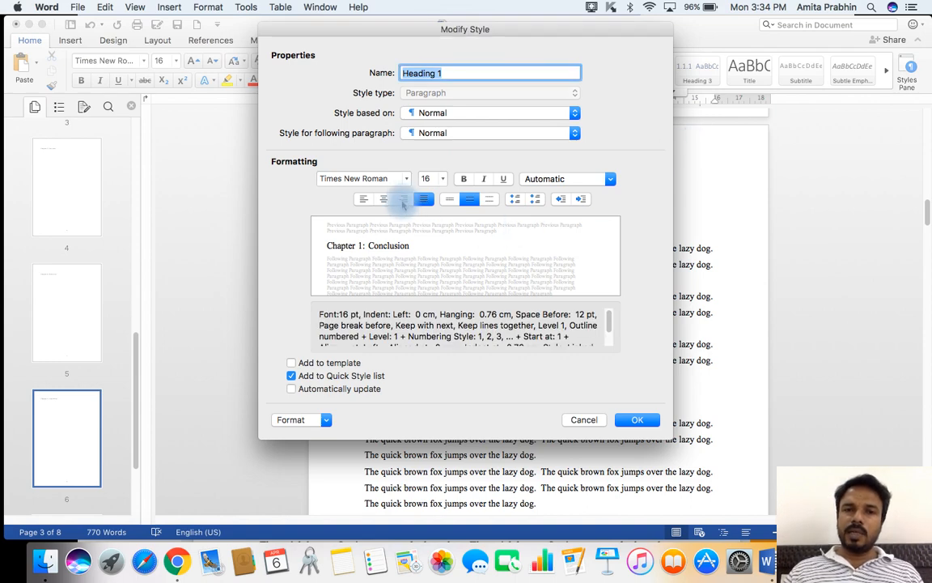
{"action": "left_click", "coordinate": [403, 202]}
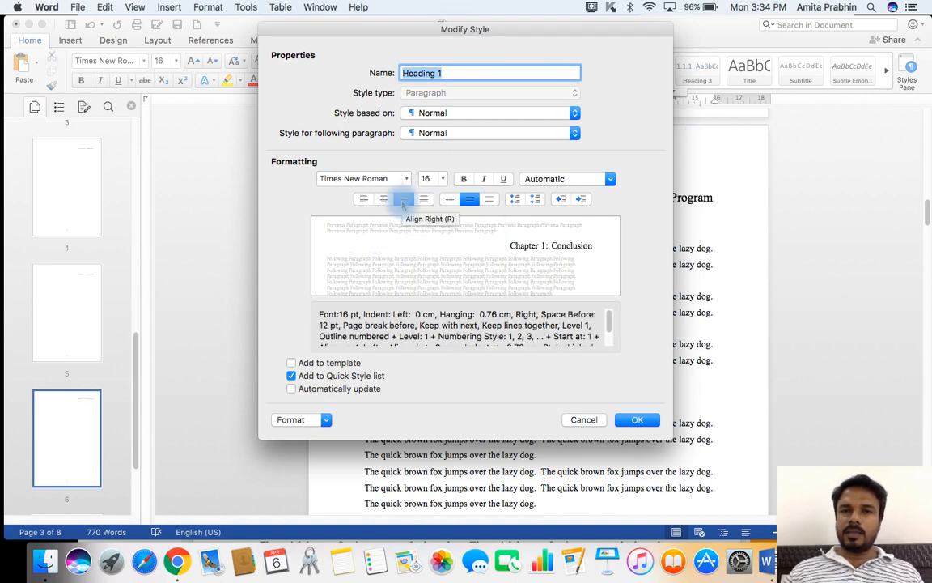
{"action": "left_click", "coordinate": [636, 419]}
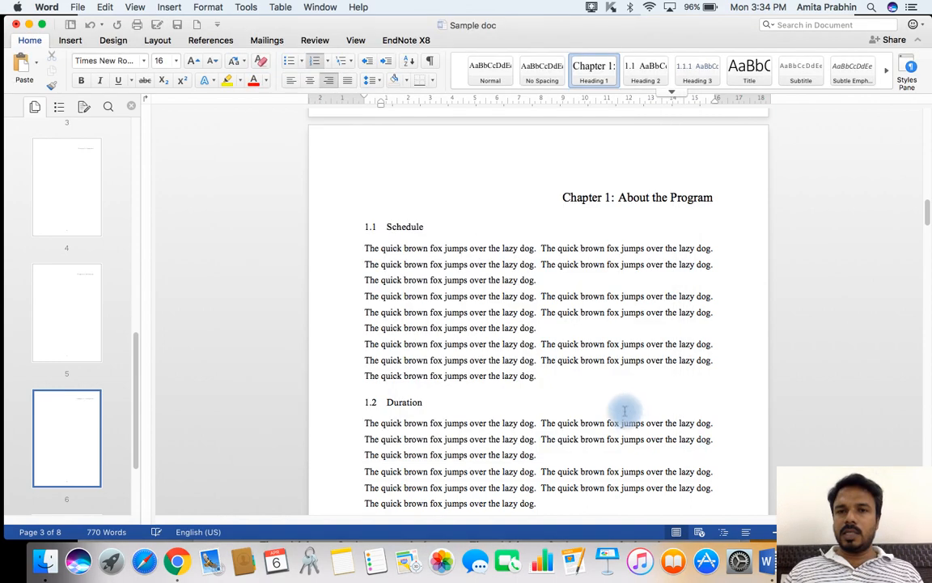
Modify the Heading 1 style to add a Box border with a 3 point line width.
{"action": "right_click", "coordinate": [594, 74]}
{"action": "left_click", "coordinate": [628, 95]}
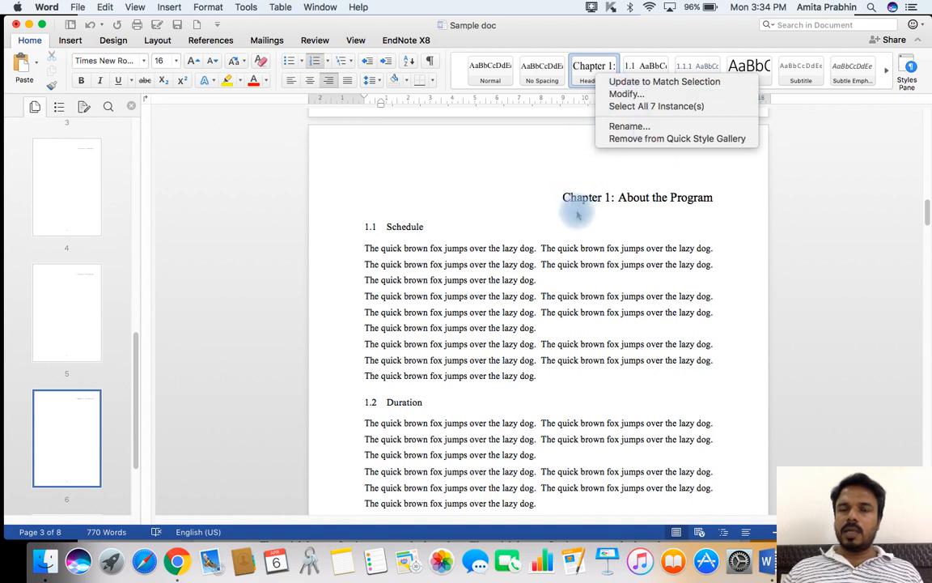
{"action": "left_click", "coordinate": [626, 96]}
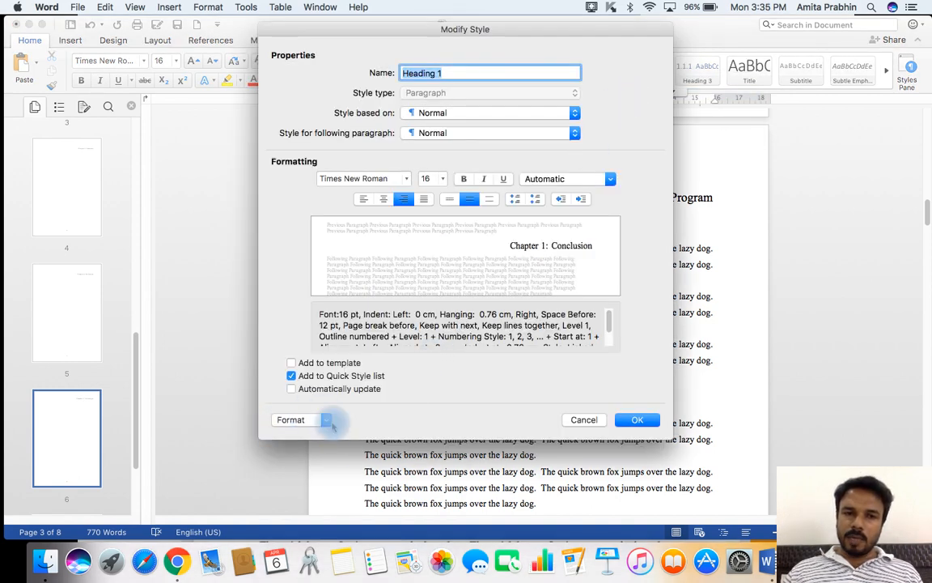
{"action": "left_click", "coordinate": [327, 421]}
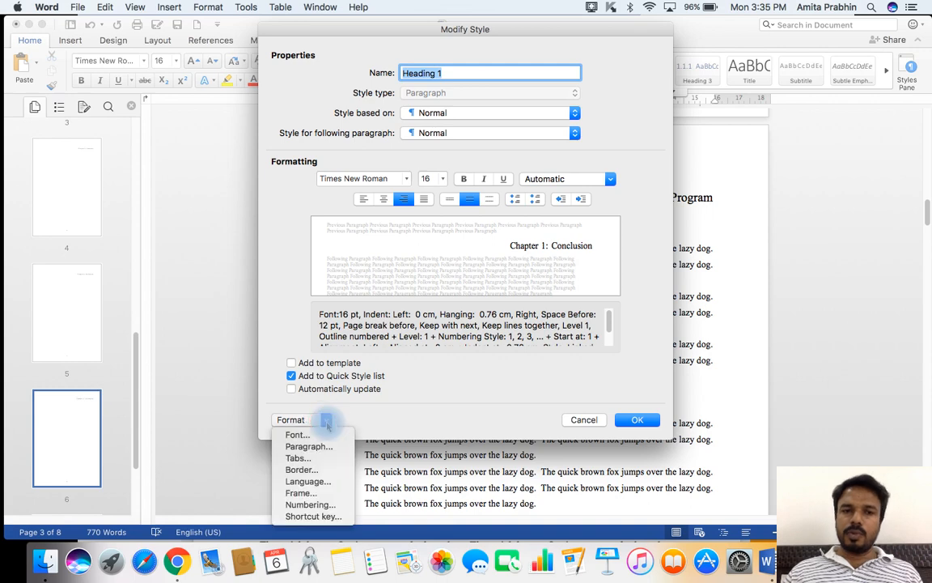
{"action": "left_click", "coordinate": [321, 471]}
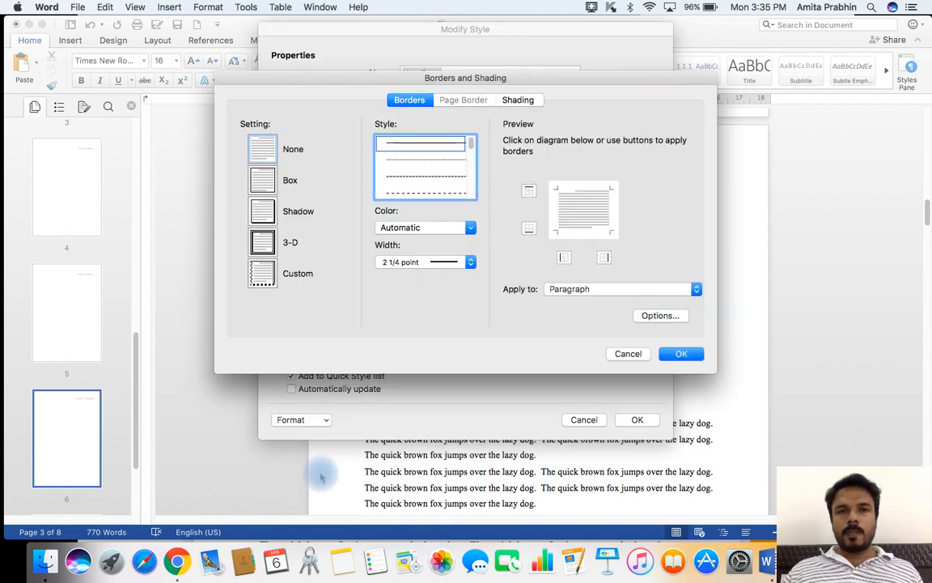
{"action": "left_click", "coordinate": [265, 183]}
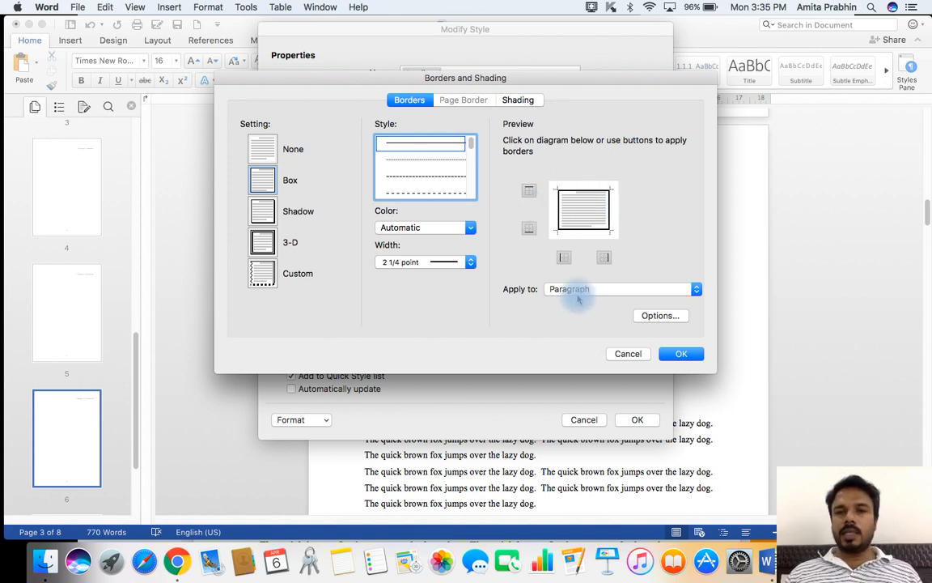
{"action": "left_click", "coordinate": [472, 262]}
{"action": "left_click", "coordinate": [445, 272]}
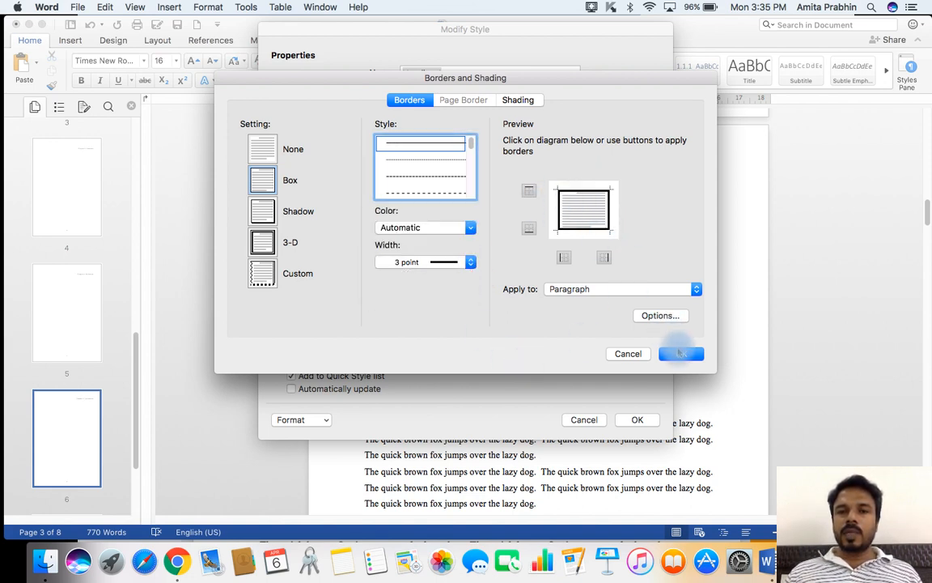
{"action": "left_click", "coordinate": [684, 356]}
{"action": "left_click", "coordinate": [637, 419]}
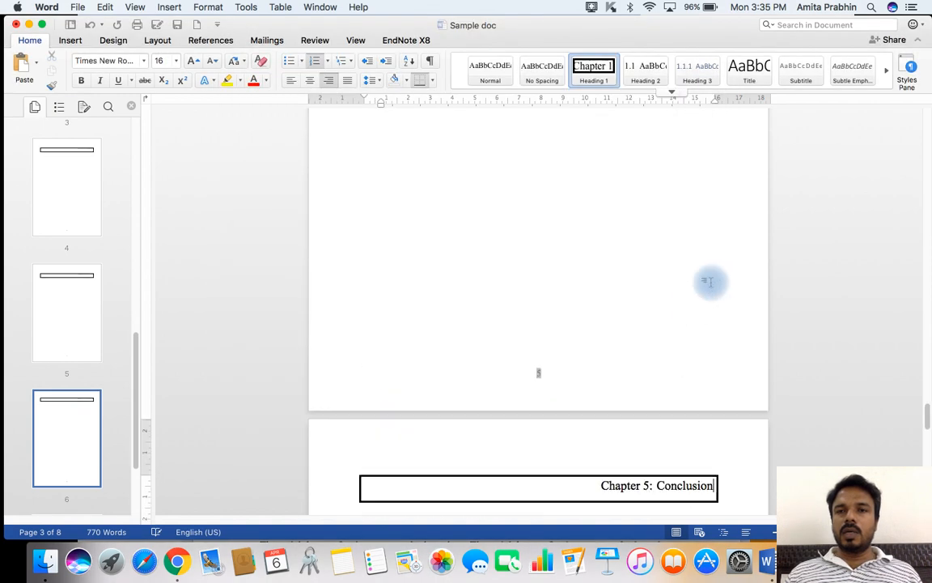
Modify the Heading 1 style's border to remove the top, left and right lines, keeping only the 3 point bottom line.
{"action": "scroll", "coordinate": [531, 333], "scroll_direction": "down", "scroll_amount": 2}
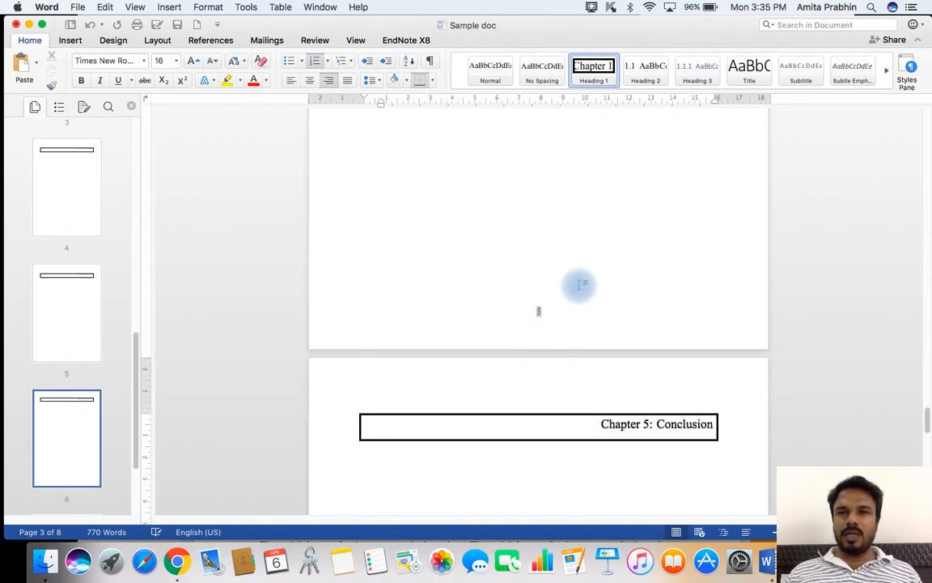
{"action": "right_click", "coordinate": [595, 82]}
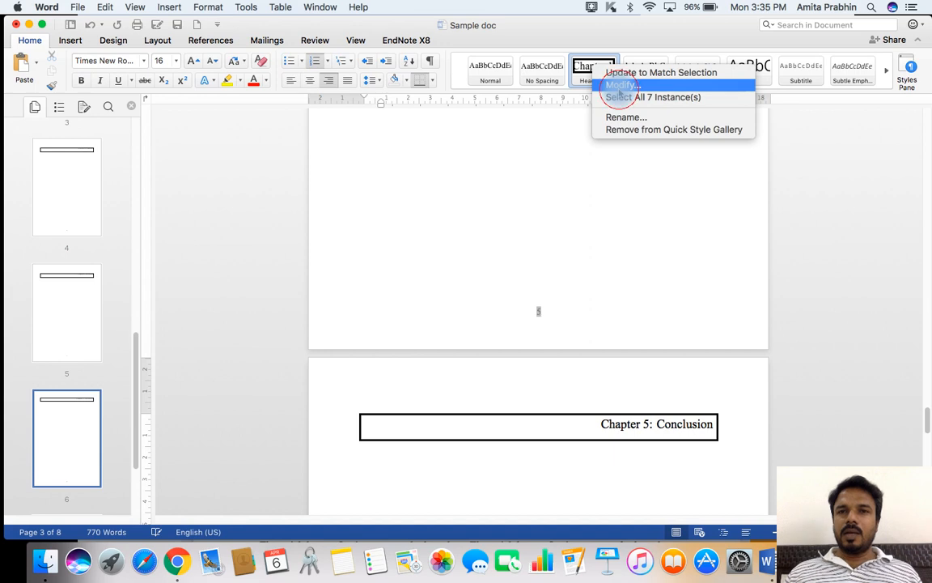
{"action": "left_click", "coordinate": [620, 86]}
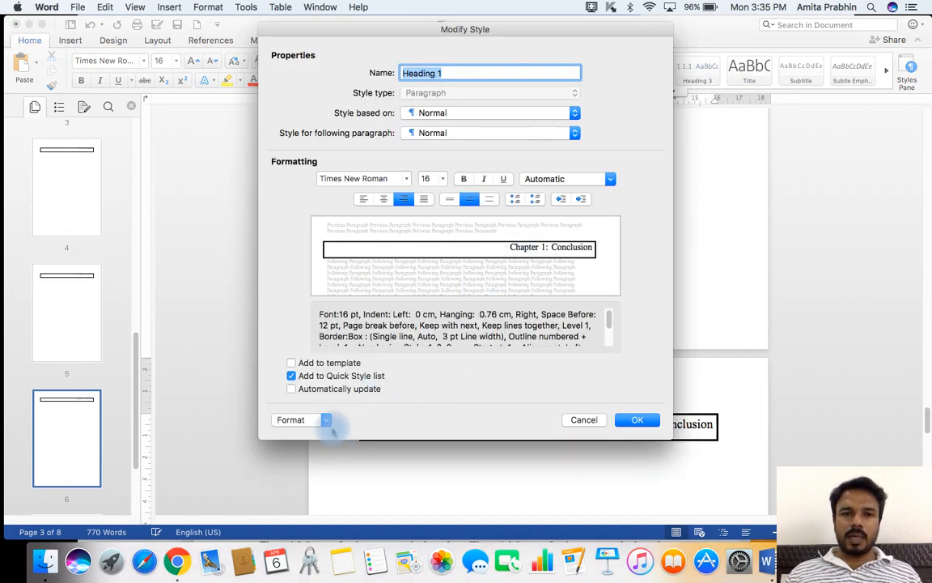
{"action": "left_click", "coordinate": [331, 421]}
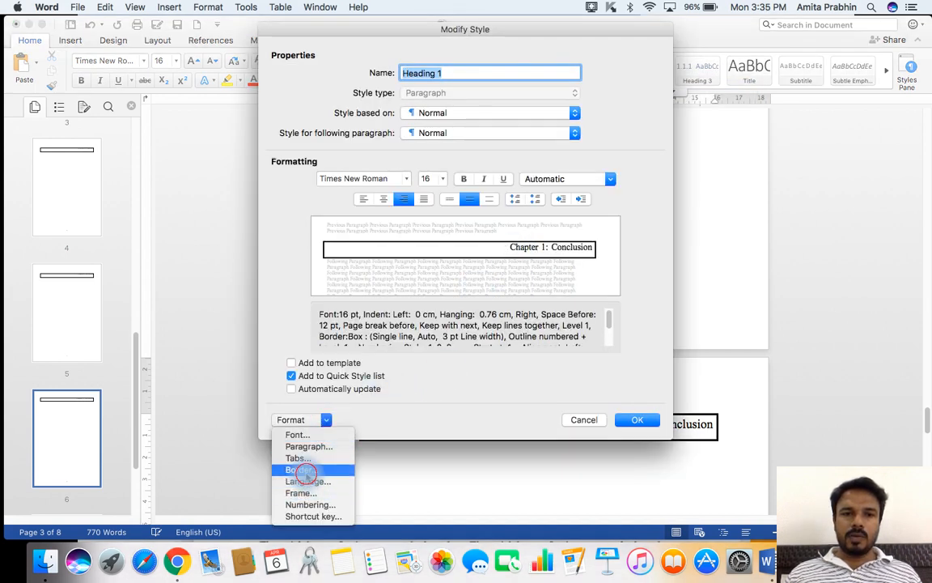
{"action": "left_click", "coordinate": [301, 469]}
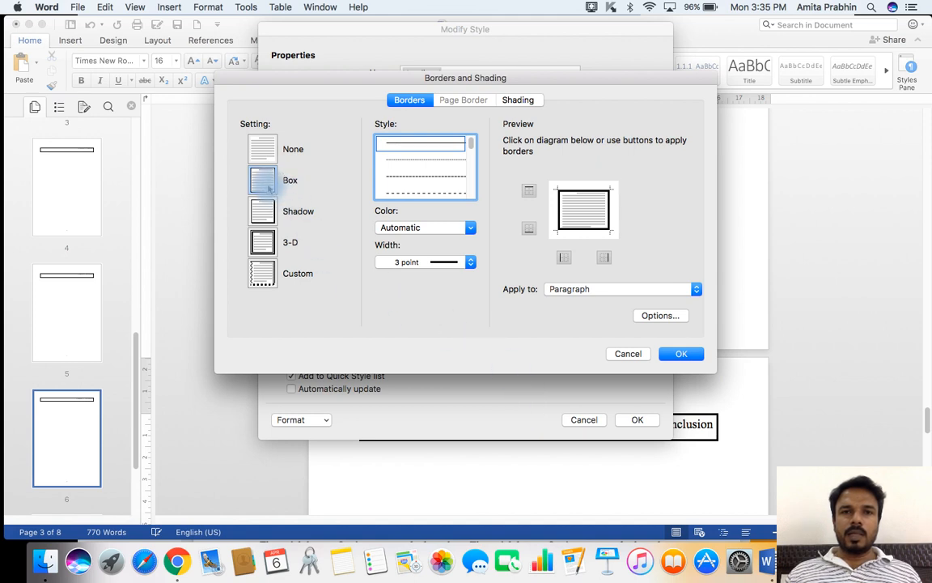
{"action": "left_click", "coordinate": [573, 192]}
{"action": "left_click", "coordinate": [609, 207]}
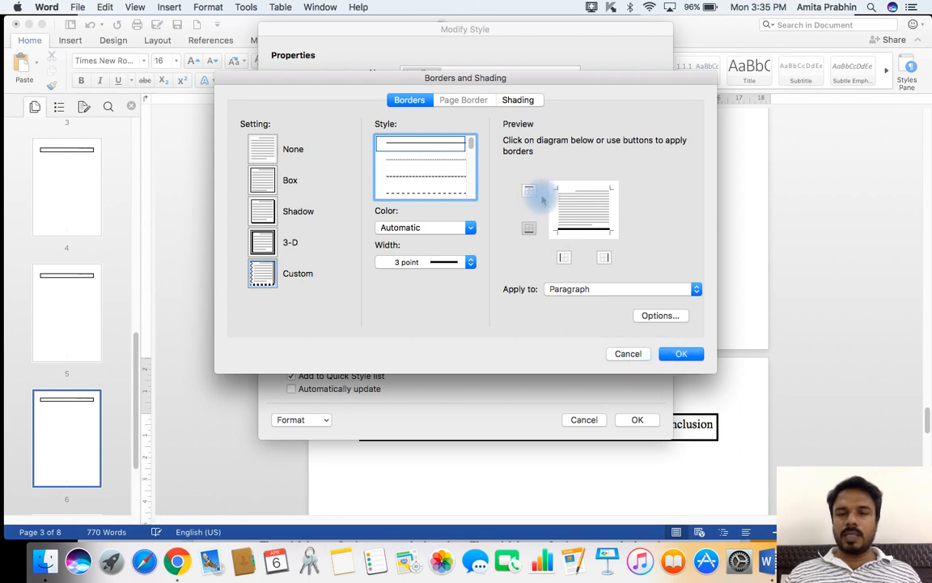
{"action": "left_click", "coordinate": [682, 355]}
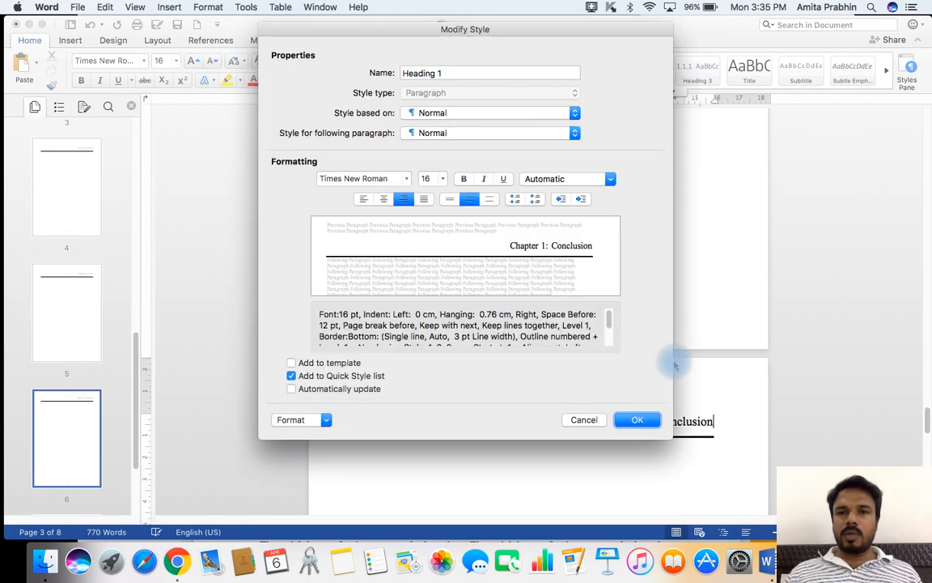
{"action": "left_click", "coordinate": [638, 421]}
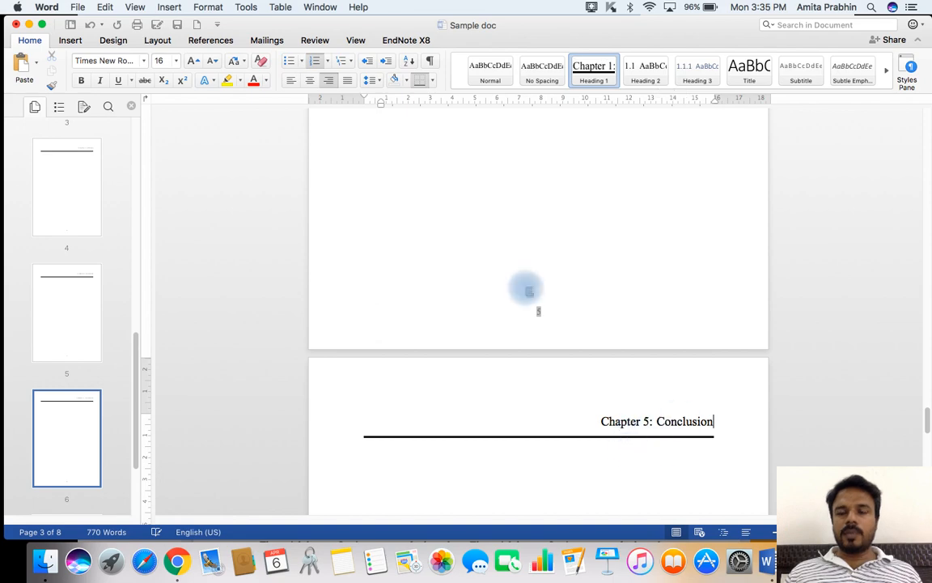
Examine the border and alignment of the chapter headings from About the Program through Conclusion.
{"action": "scroll", "coordinate": [527, 263], "scroll_direction": "up", "scroll_amount": 15}
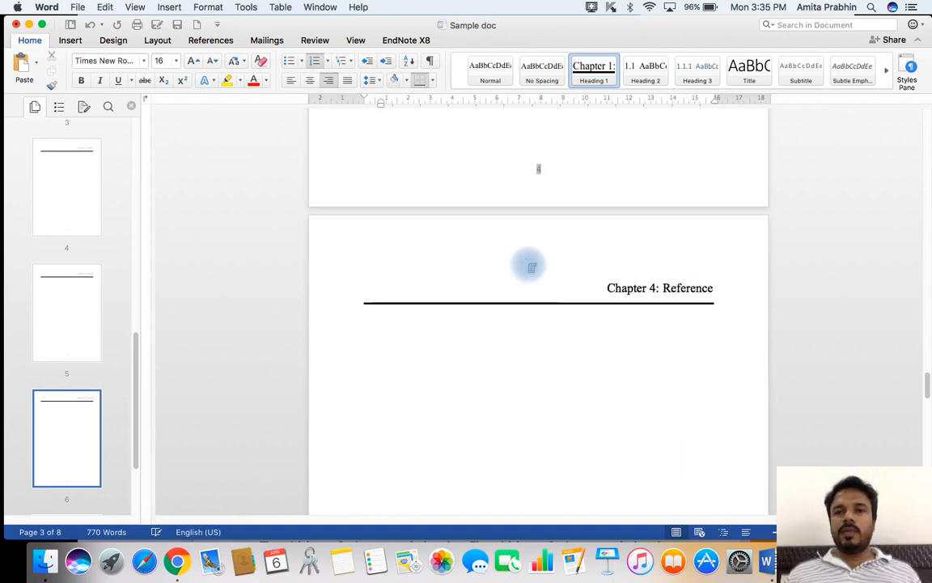
{"action": "scroll", "coordinate": [527, 263], "scroll_direction": "up", "scroll_amount": 15}
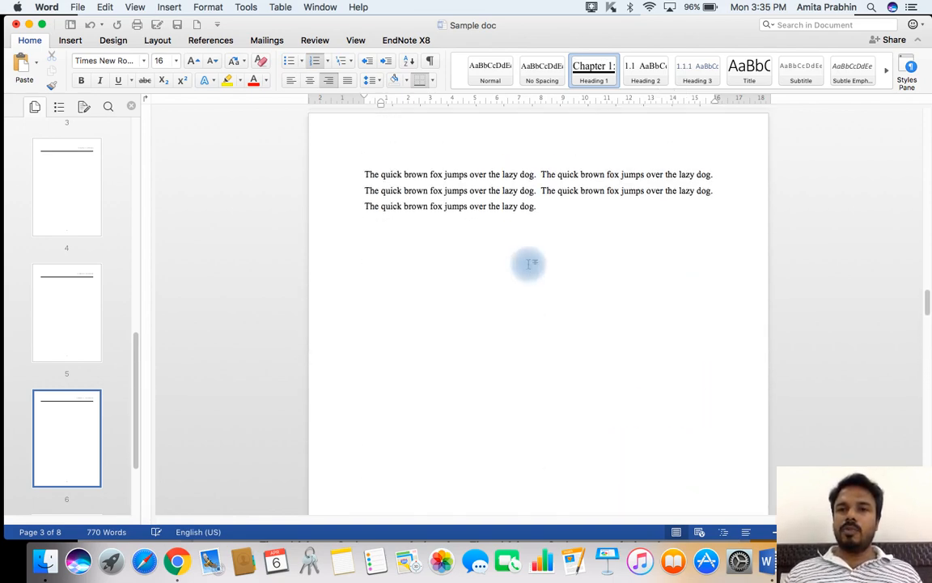
{"action": "scroll", "coordinate": [527, 263], "scroll_direction": "up", "scroll_amount": 15}
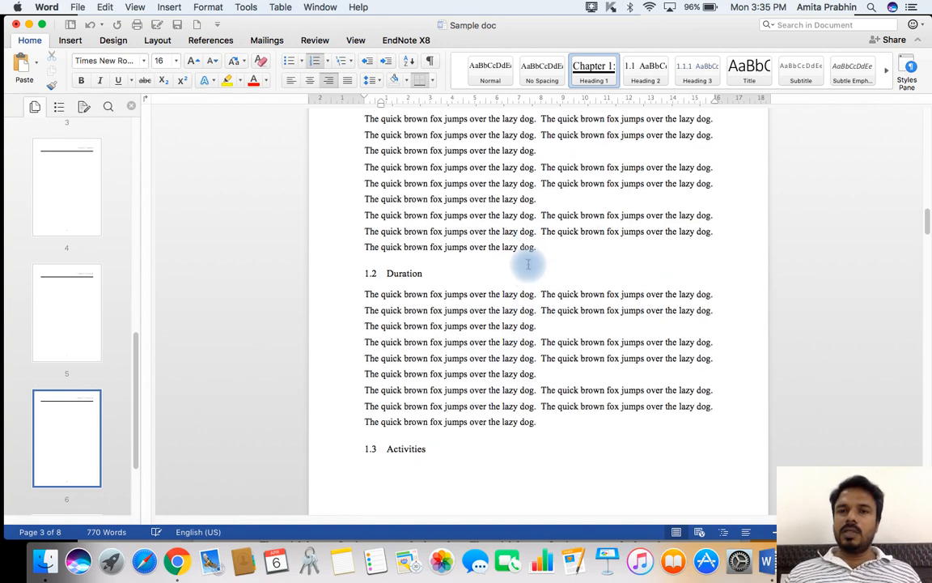
{"action": "scroll", "coordinate": [528, 263], "scroll_direction": "down", "scroll_amount": 5}
{"action": "scroll", "coordinate": [557, 277], "scroll_direction": "up", "scroll_amount": 3}
{"action": "scroll", "coordinate": [580, 340], "scroll_direction": "down", "scroll_amount": 3}
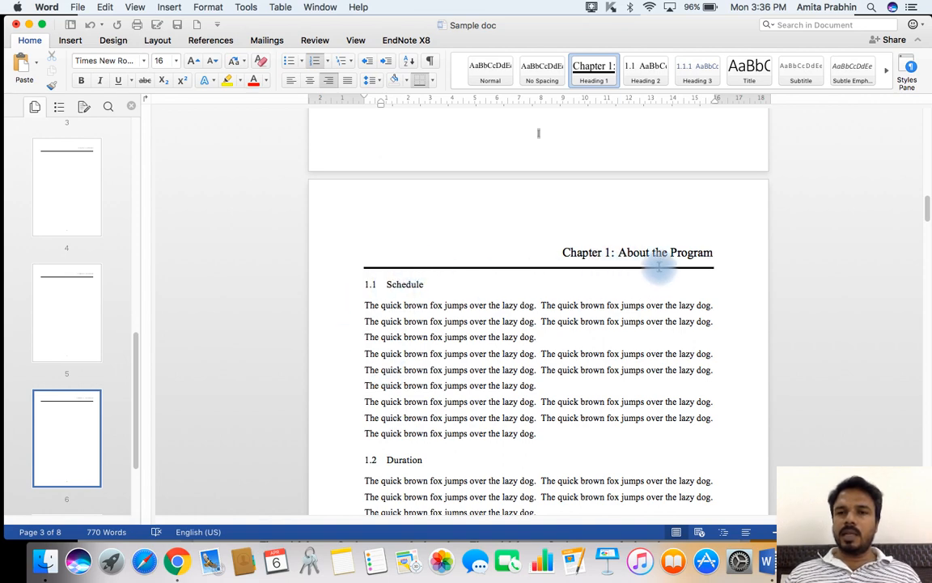
{"action": "scroll", "coordinate": [560, 310], "scroll_direction": "down", "scroll_amount": 15}
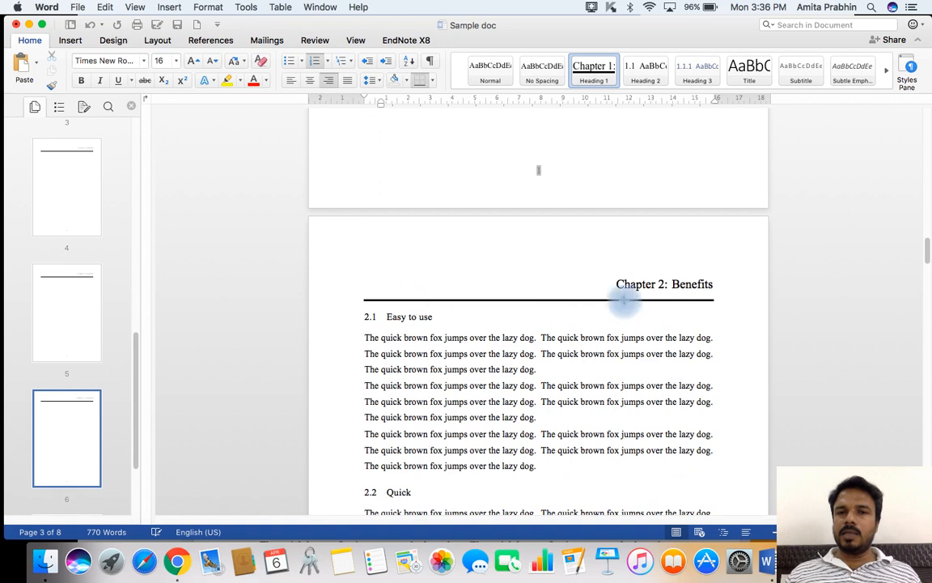
{"action": "scroll", "coordinate": [629, 299], "scroll_direction": "down", "scroll_amount": 17}
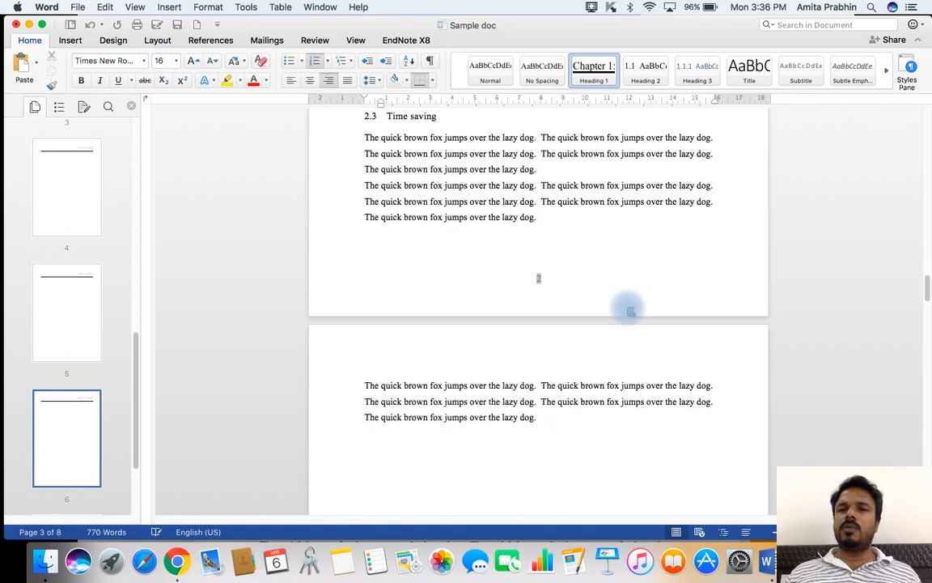
{"action": "scroll", "coordinate": [630, 310], "scroll_direction": "down", "scroll_amount": 20}
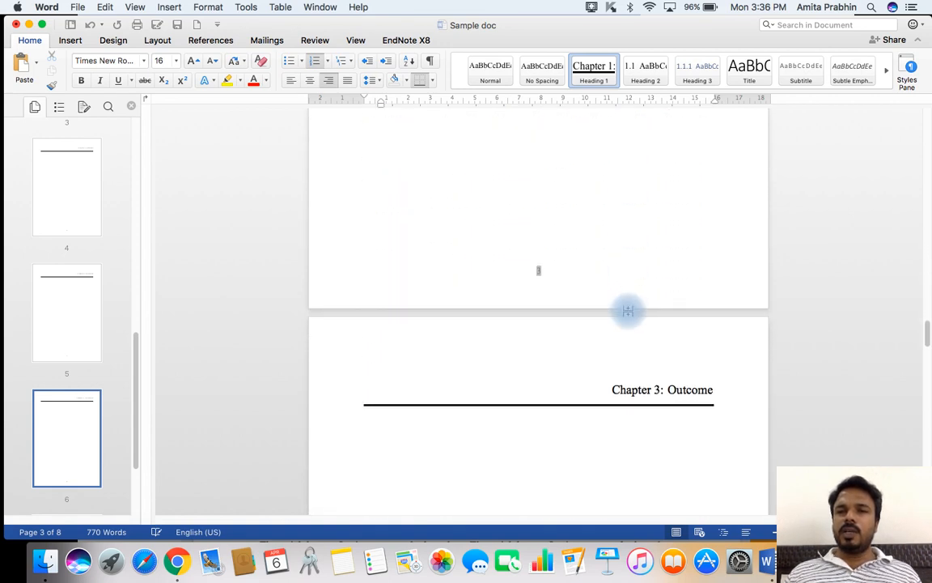
{"action": "scroll", "coordinate": [549, 306], "scroll_direction": "down", "scroll_amount": 13}
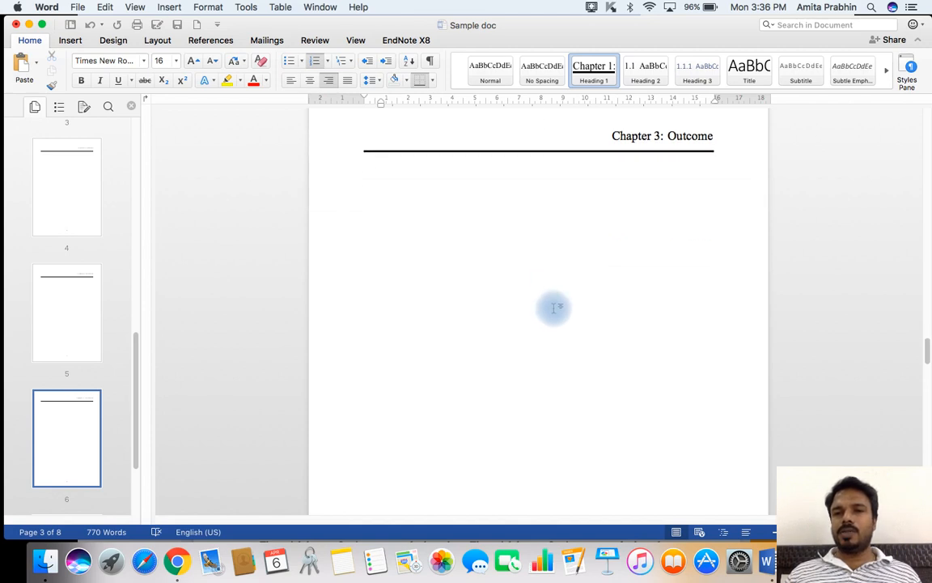
{"action": "scroll", "coordinate": [558, 312], "scroll_direction": "down", "scroll_amount": 5}
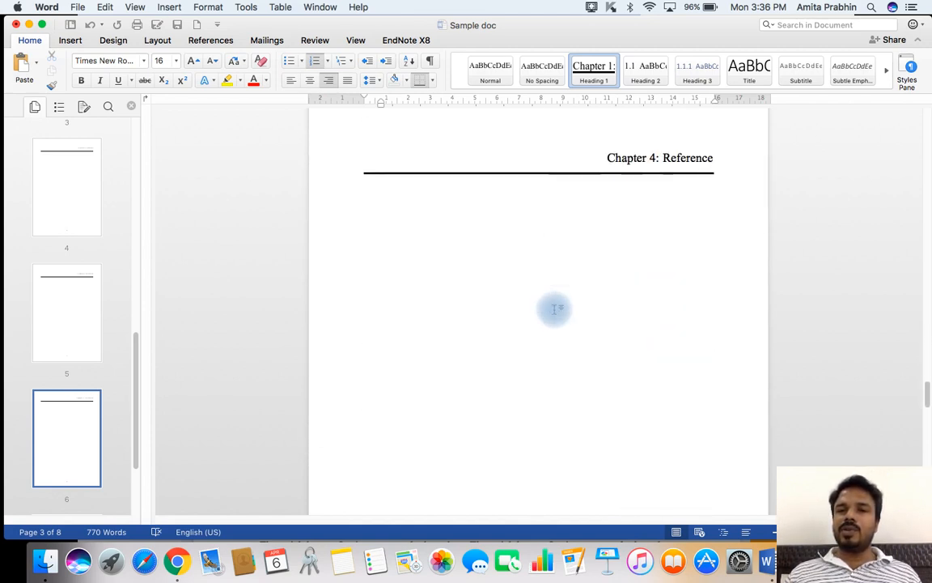
{"action": "scroll", "coordinate": [555, 309], "scroll_direction": "down", "scroll_amount": 5}
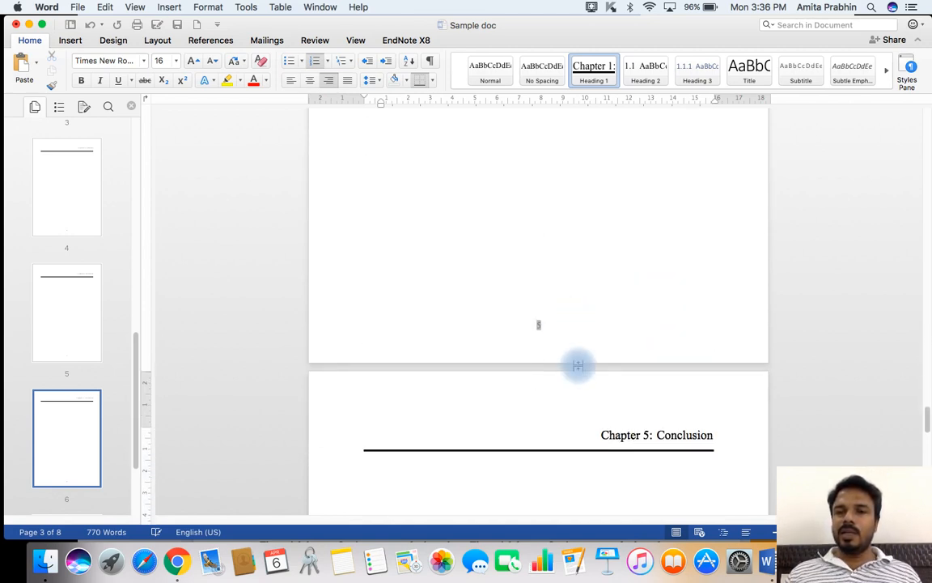
{"action": "scroll", "coordinate": [556, 337], "scroll_direction": "down", "scroll_amount": 3}
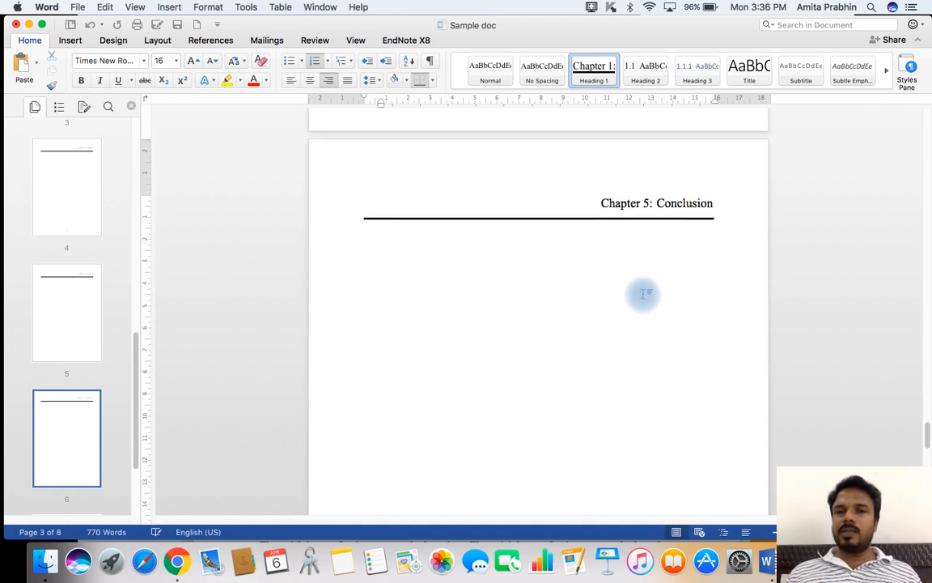
Apply the Heading 1 style to the "Easy to use" subheading under the Benefits chapter.
{"action": "scroll", "coordinate": [584, 289], "scroll_direction": "up", "scroll_amount": 2}
{"action": "scroll", "coordinate": [586, 290], "scroll_direction": "up", "scroll_amount": 10}
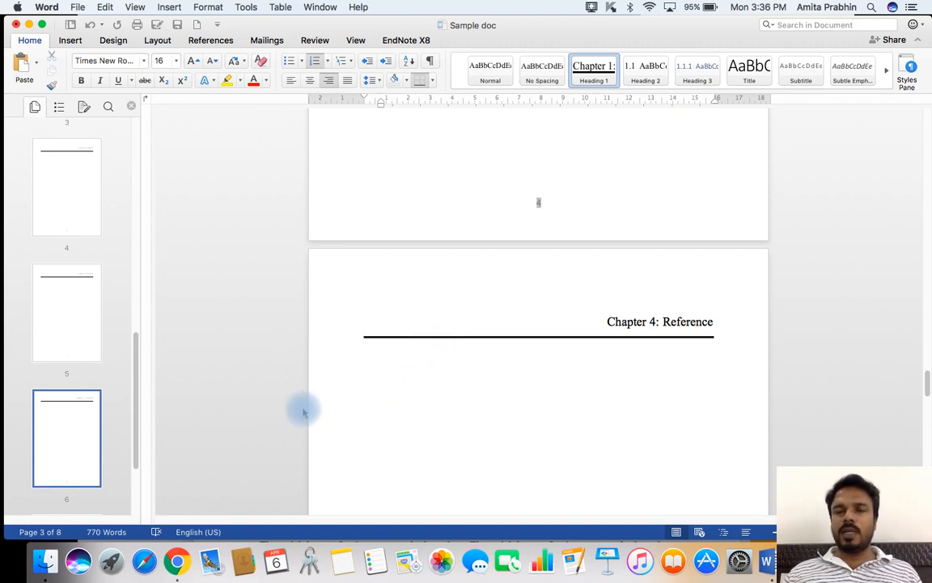
{"action": "scroll", "coordinate": [499, 327], "scroll_direction": "up", "scroll_amount": 15}
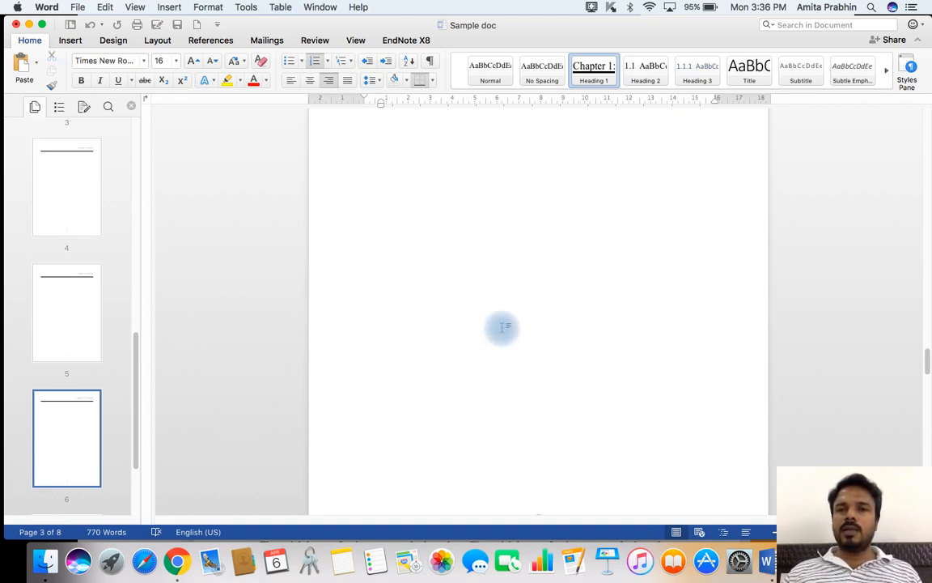
{"action": "scroll", "coordinate": [501, 327], "scroll_direction": "up", "scroll_amount": 15}
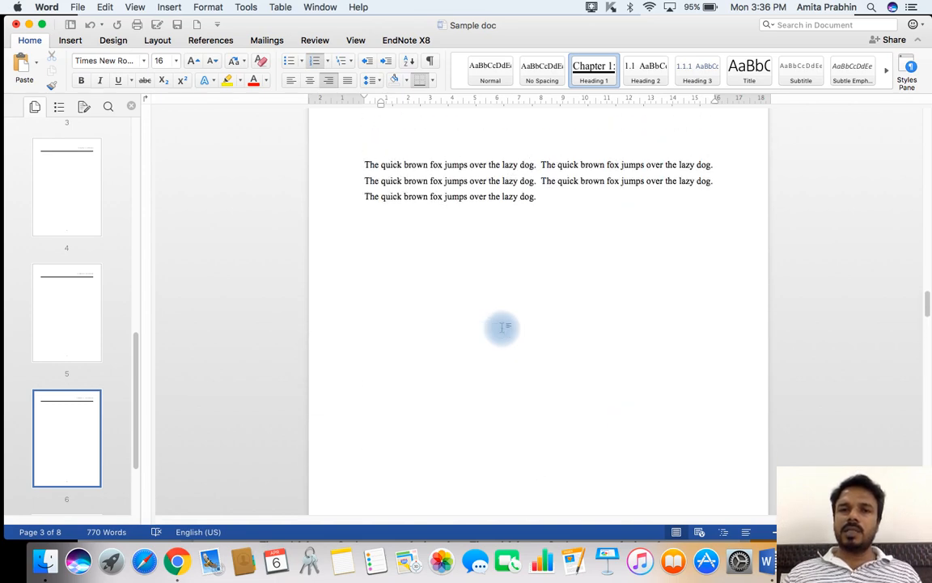
{"action": "scroll", "coordinate": [502, 327], "scroll_direction": "up", "scroll_amount": 10}
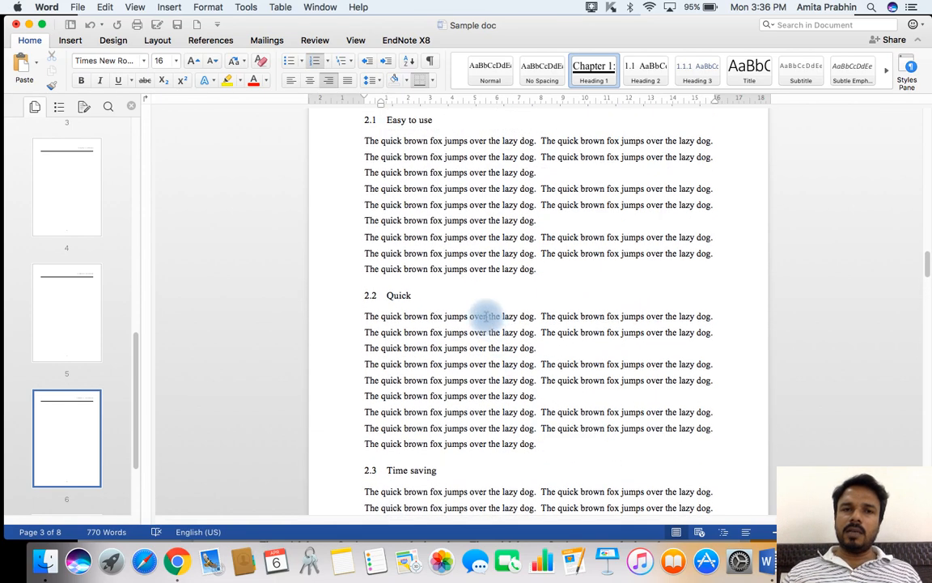
{"action": "left_click_drag", "start_coordinate": [443, 182], "coordinate": [343, 178]}
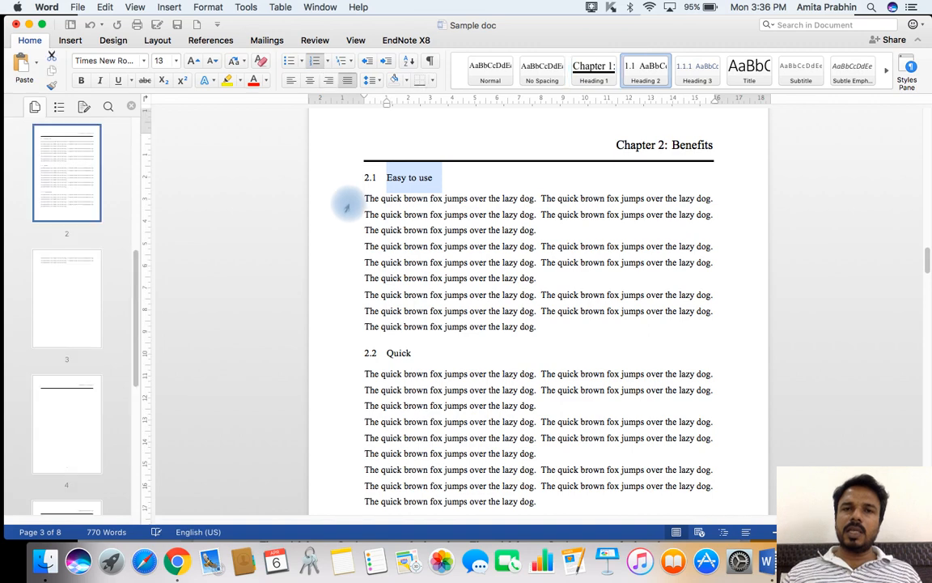
{"action": "left_click", "coordinate": [593, 76]}
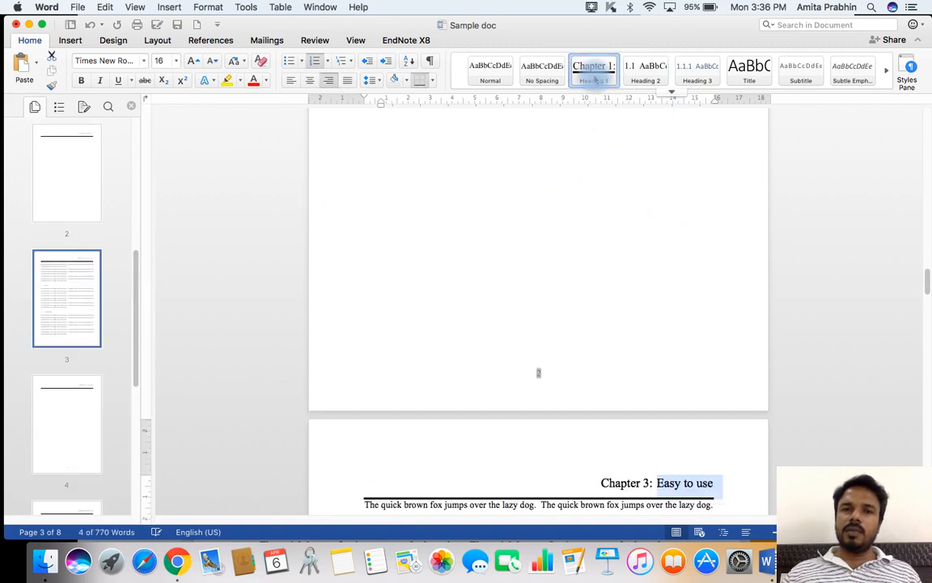
{"action": "scroll", "coordinate": [606, 243], "scroll_direction": "down", "scroll_amount": 3}
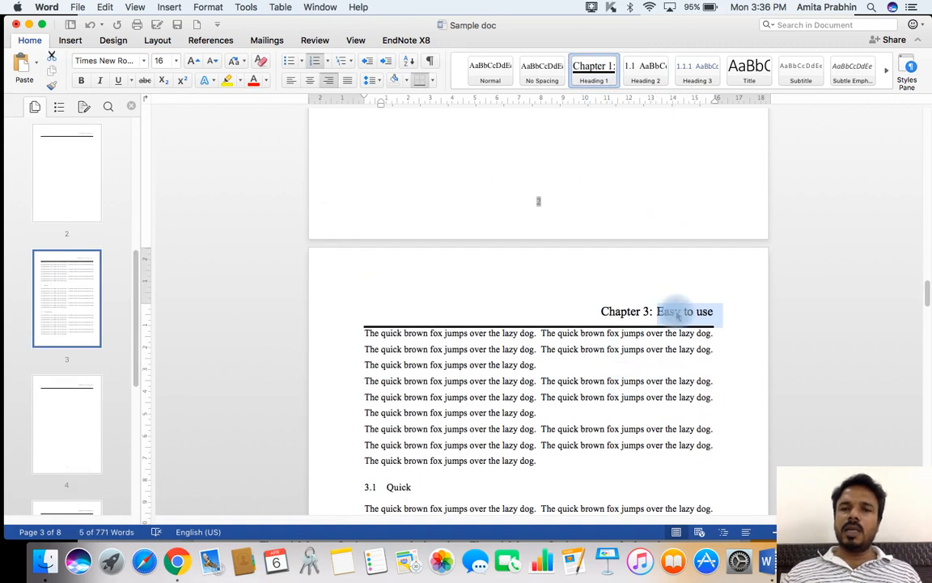